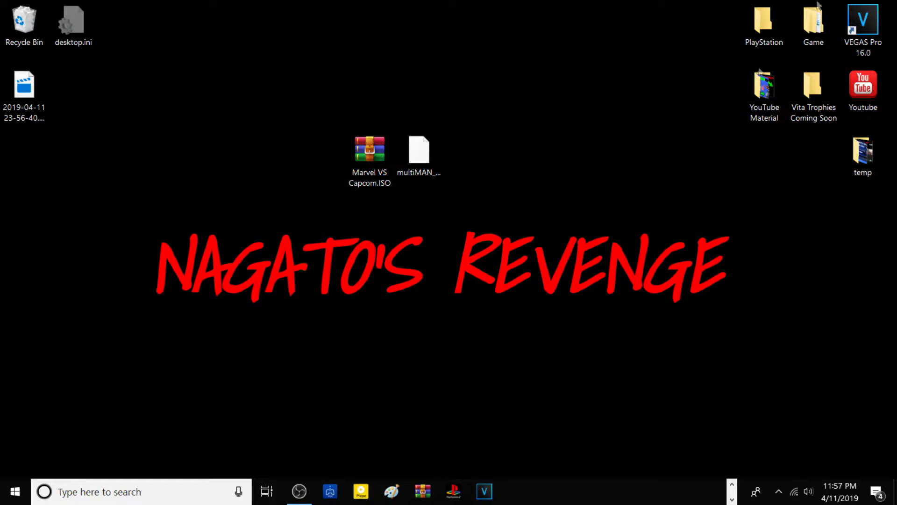
Select the multiMAN package and Marvel VS Capcom.ISO on the desktop, then maximize the Local Disk (E:) window
click(419, 150)
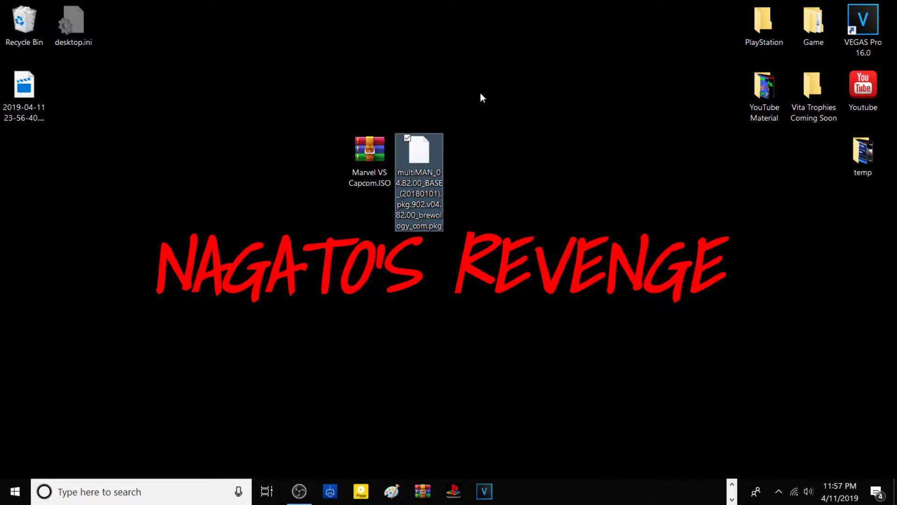
click(386, 139)
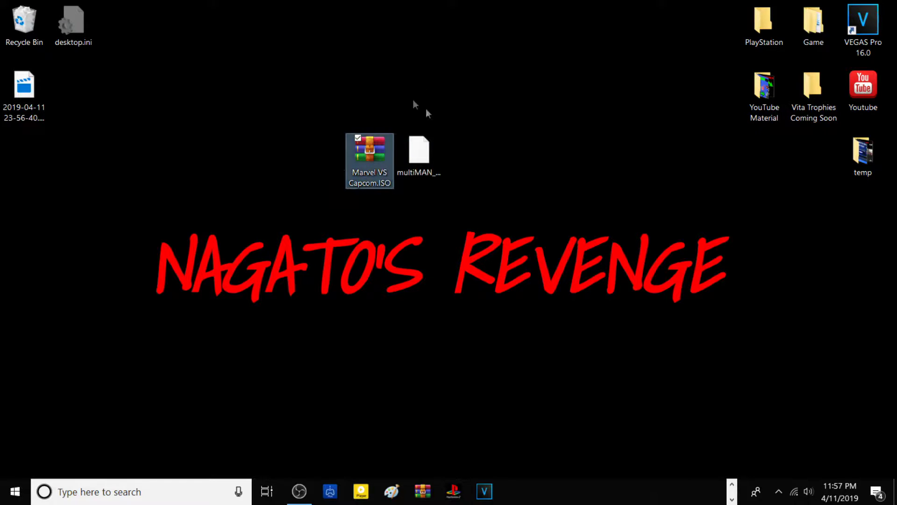
drag(348, 148, 369, 156)
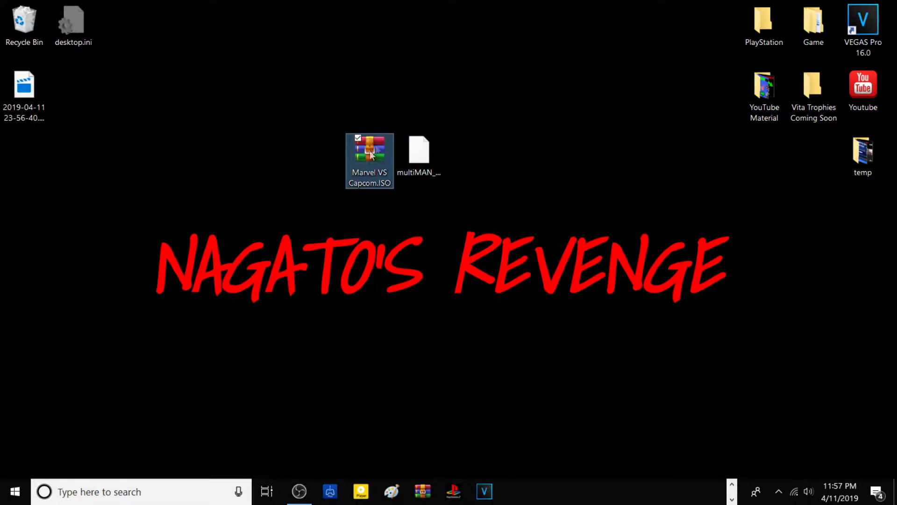
ctrl+click(421, 148)
click(423, 146)
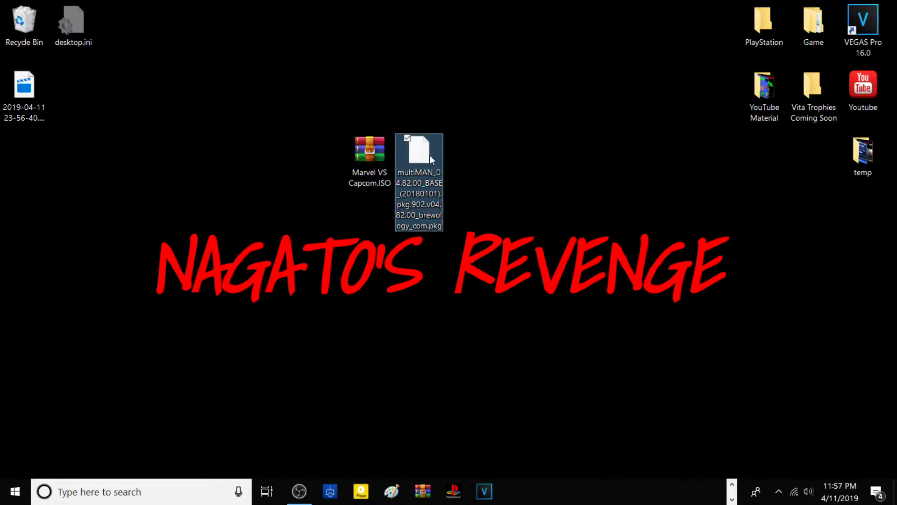
click(383, 145)
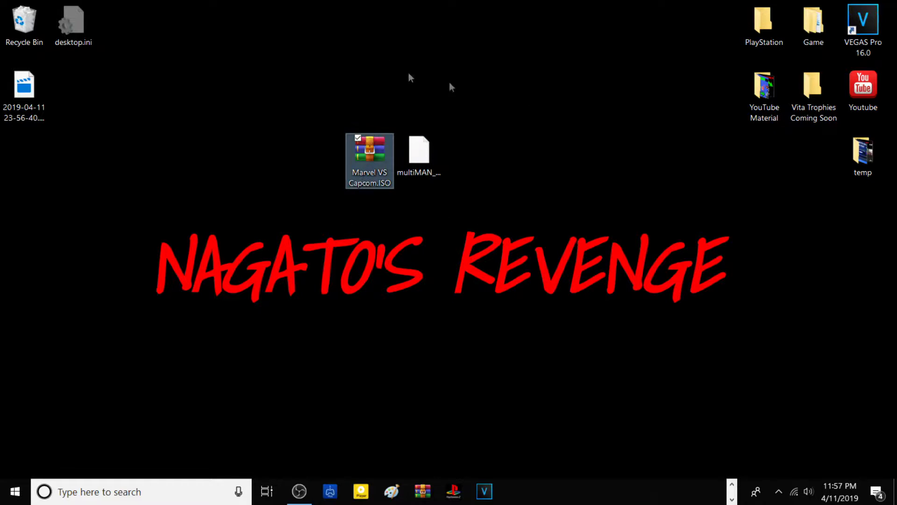
drag(347, 99, 372, 132)
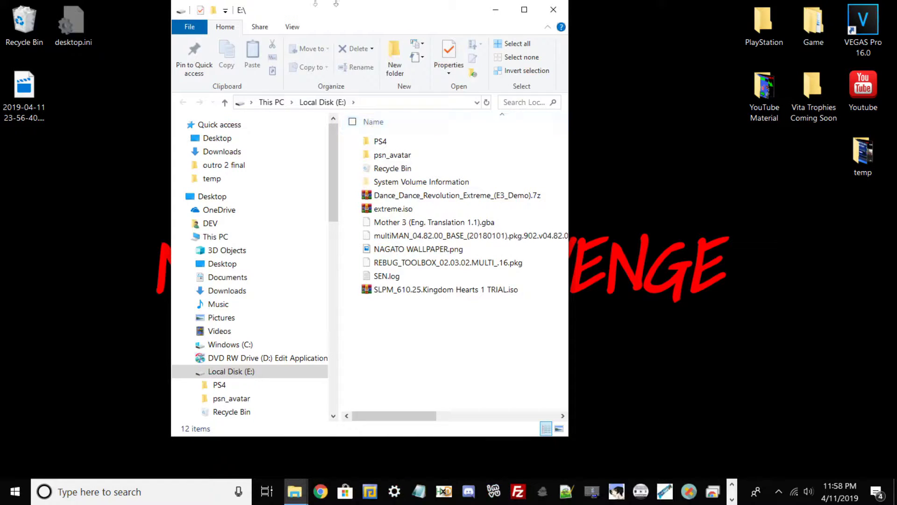
click(525, 10)
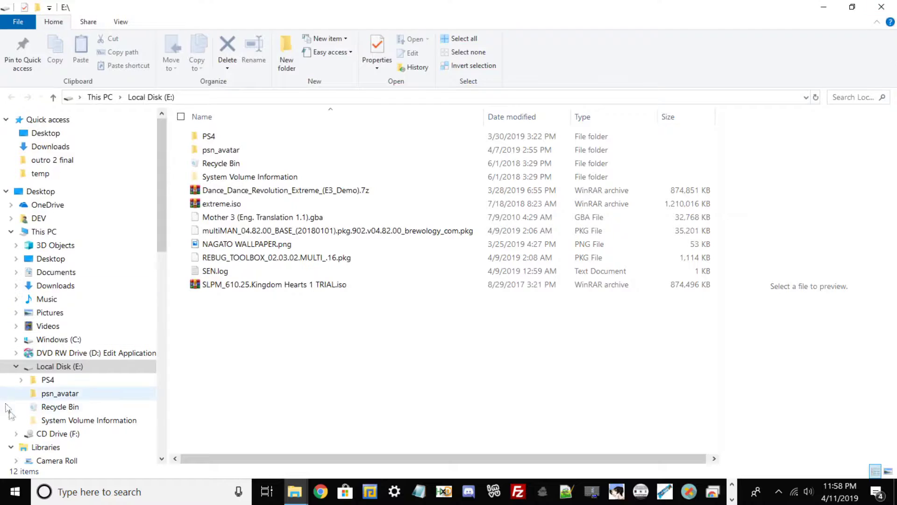
Confirm in Local Disk (E:) Properties that it is FAT32, then bring up its Format dialog
right_click(53, 366)
click(101, 359)
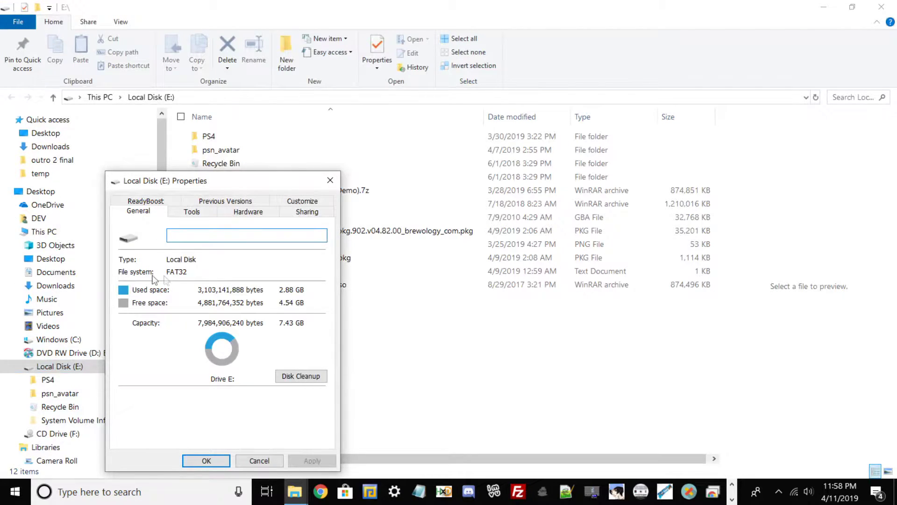
click(330, 180)
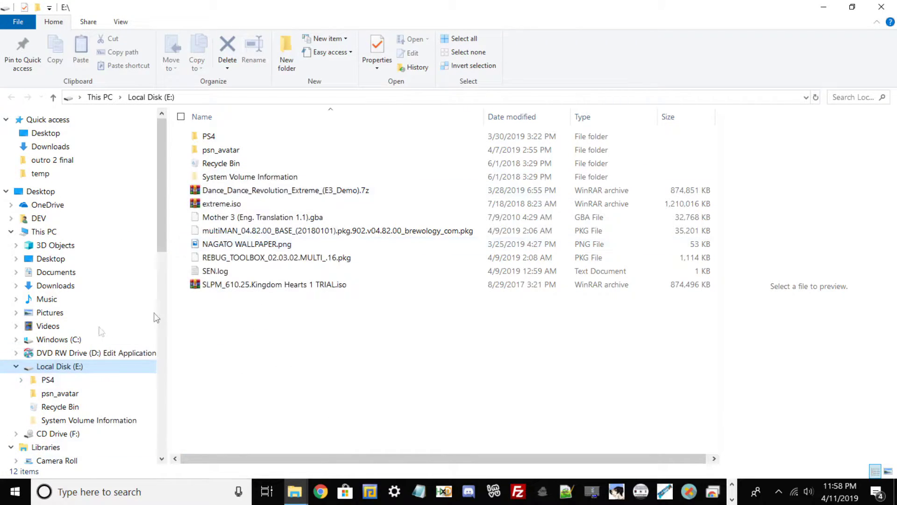
right_click(83, 368)
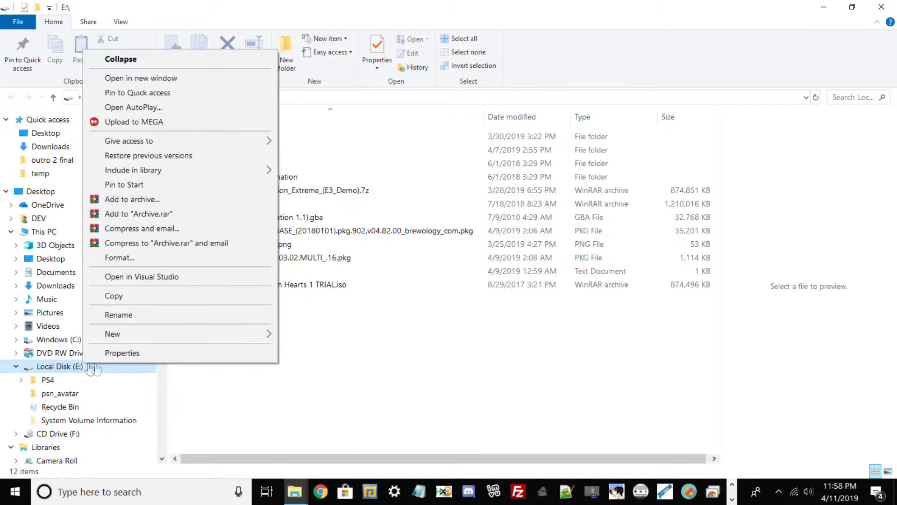
click(112, 352)
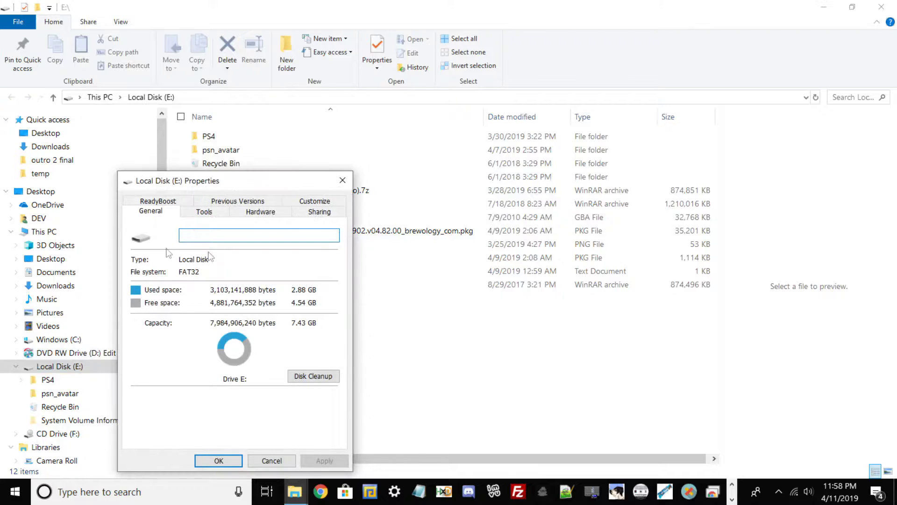
click(343, 181)
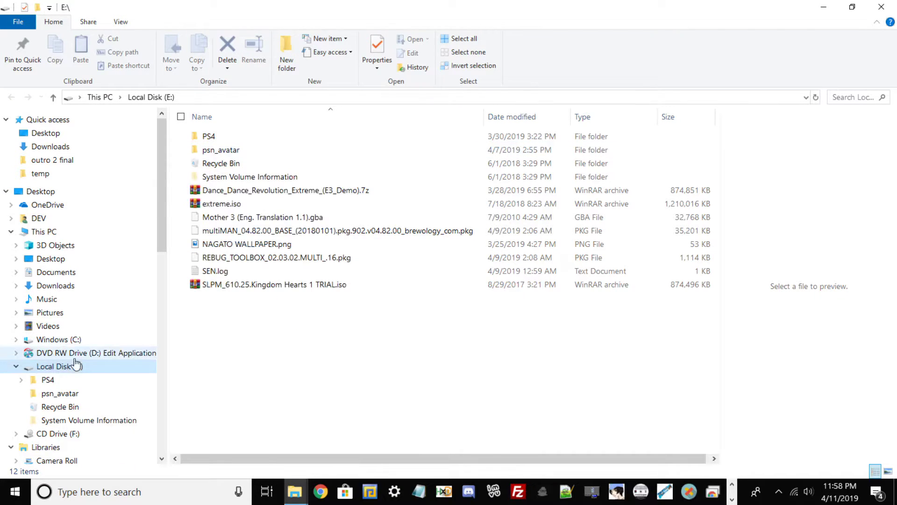
right_click(76, 366)
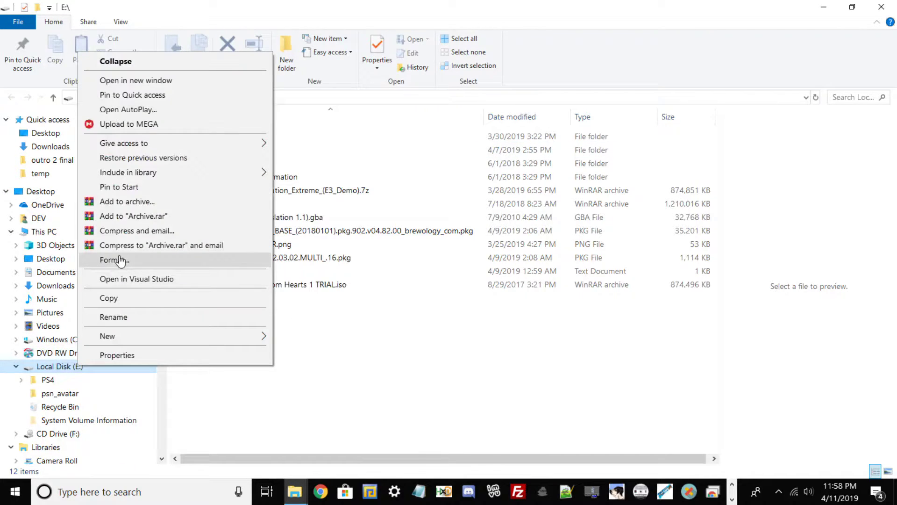
click(121, 261)
click(98, 250)
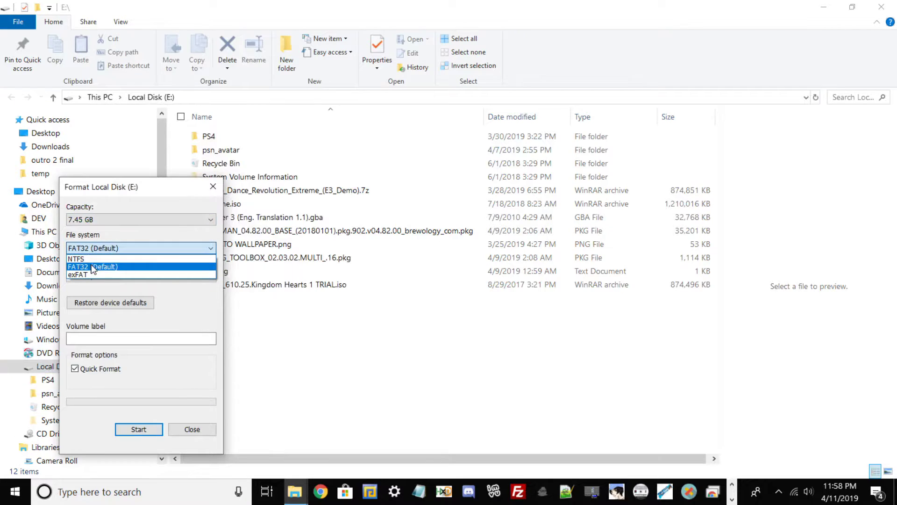
click(93, 267)
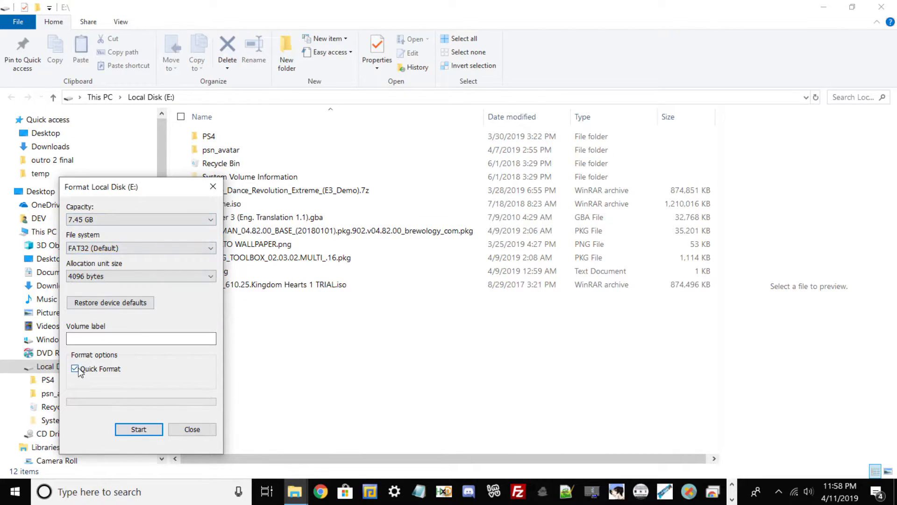
click(139, 428)
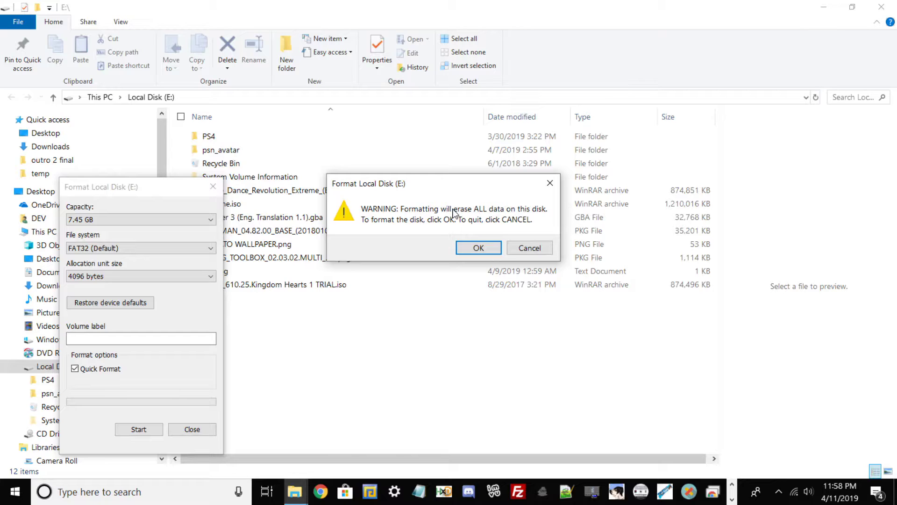
click(529, 247)
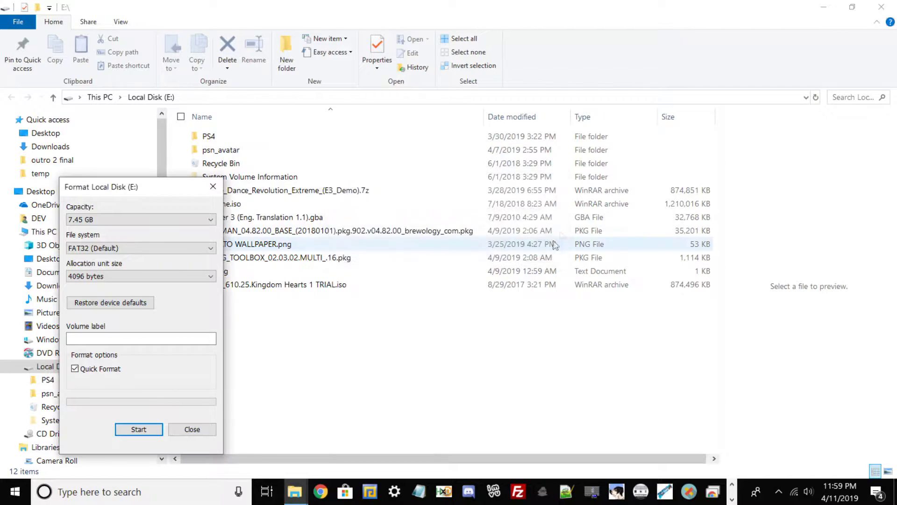
click(189, 428)
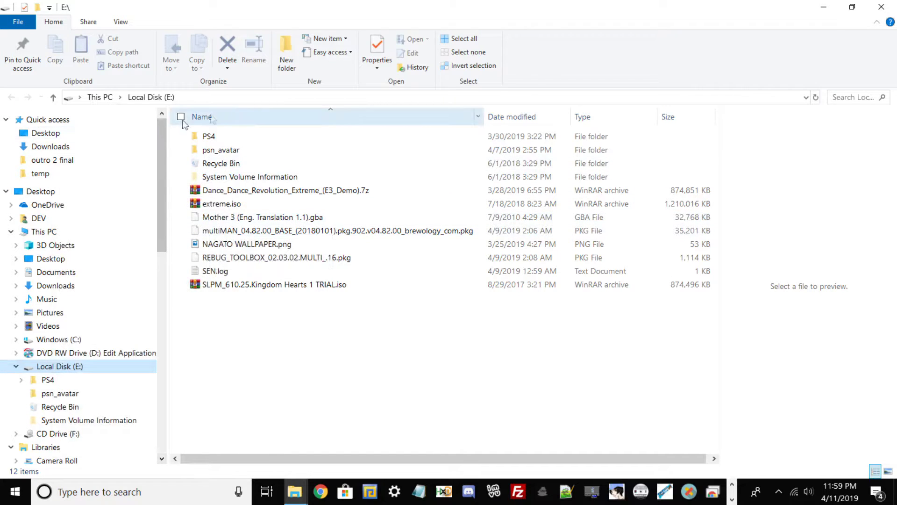
Create a PSXISO folder on Local Disk (E:), then restore the Explorer window and move it aside
click(287, 57)
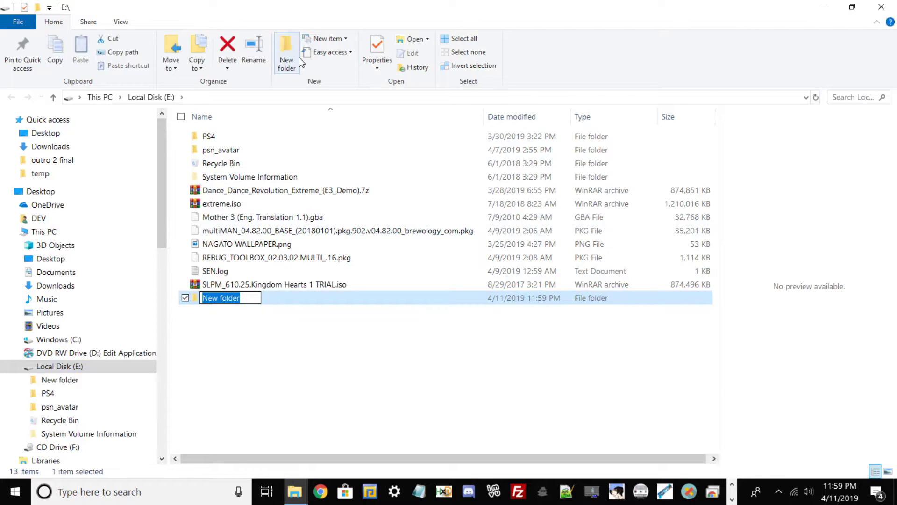
text(P)
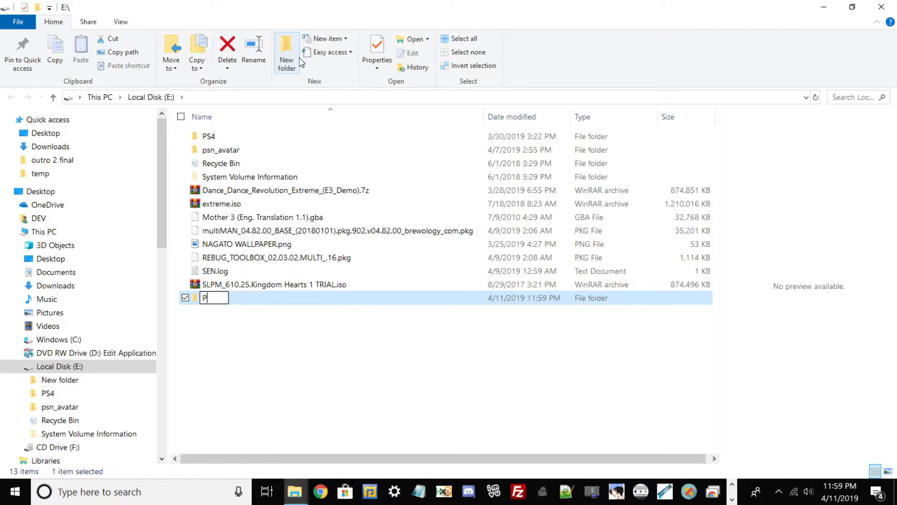
text(SXISO)
key(Return)
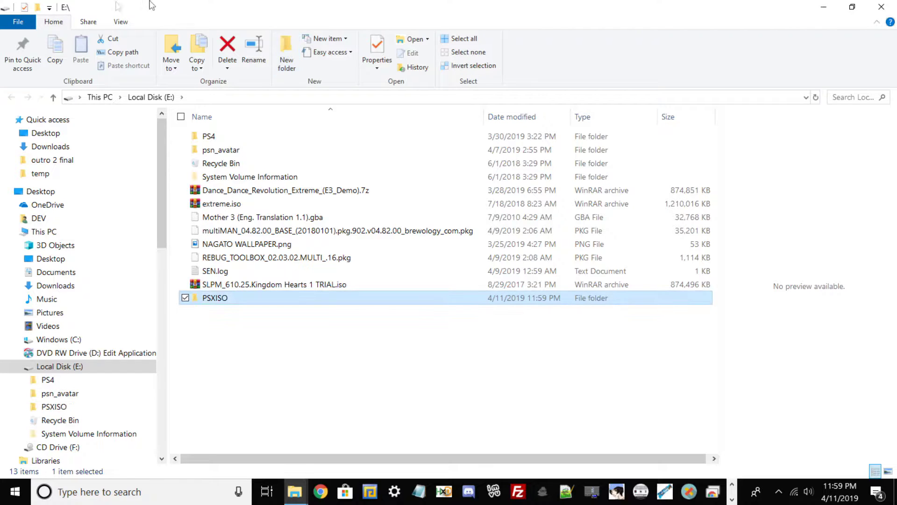
click(852, 7)
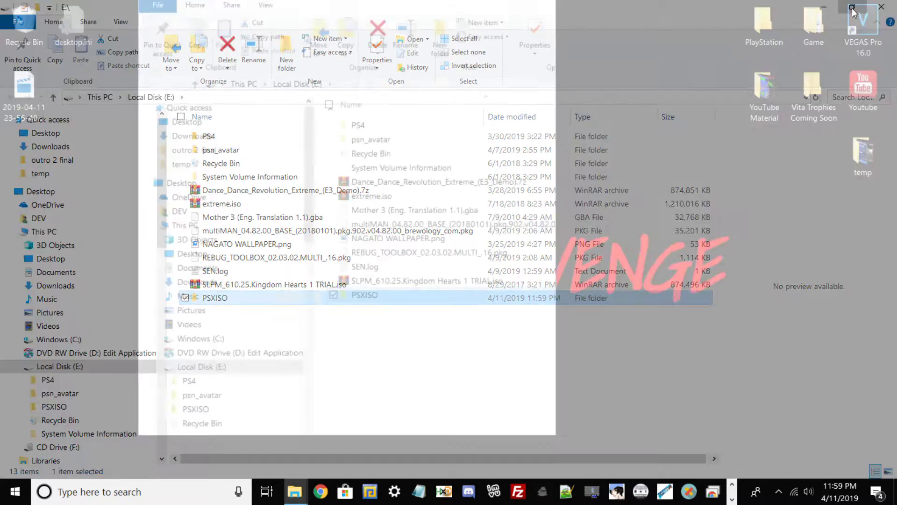
drag(447, 10, 224, 124)
Copy Marvel VS Capcom.ISO onto Local Disk (E:) and move the drive window aside
drag(370, 149, 210, 437)
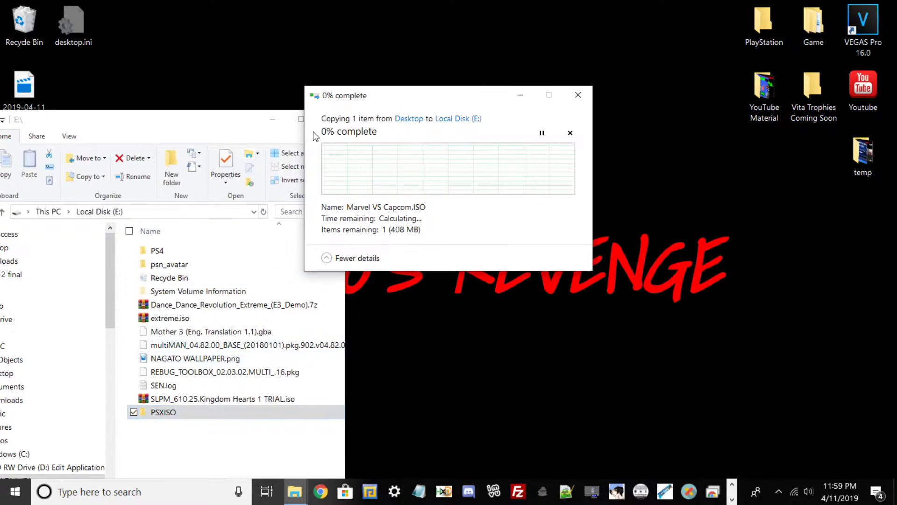
double_click(254, 120)
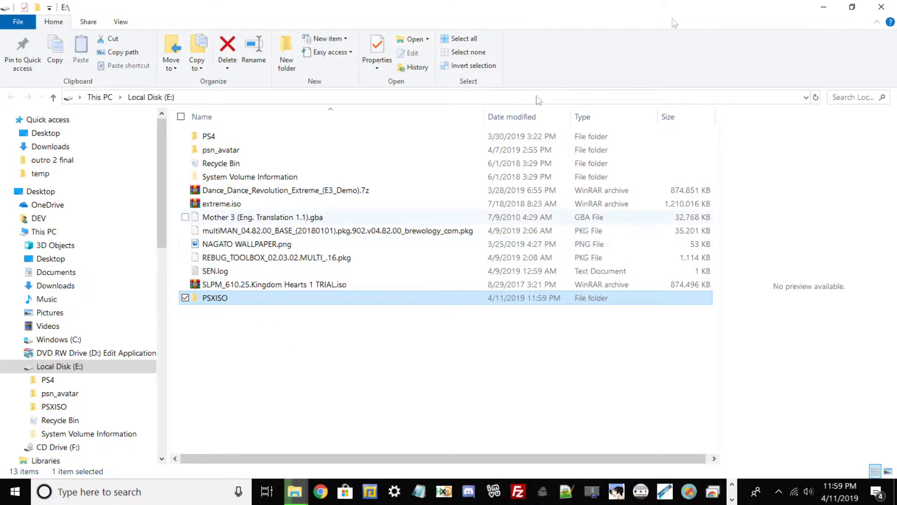
double_click(763, 7)
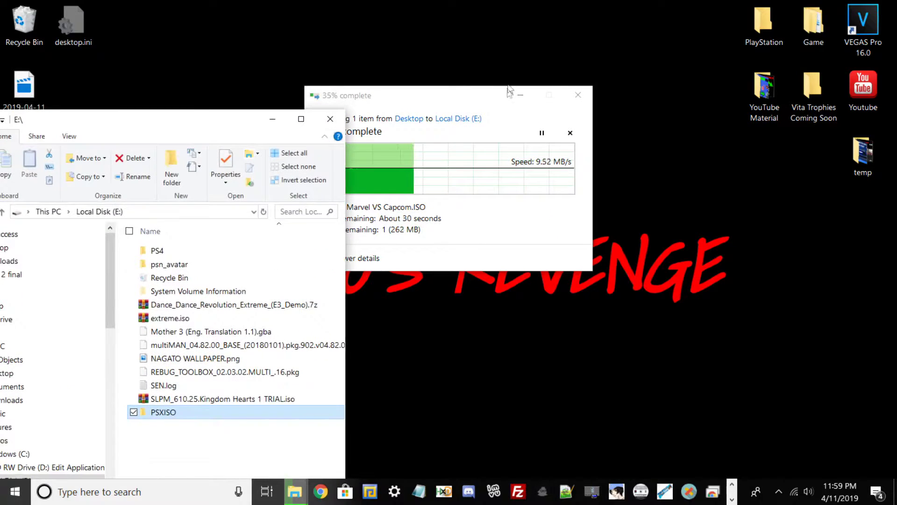
click(520, 94)
drag(161, 120, 168, 110)
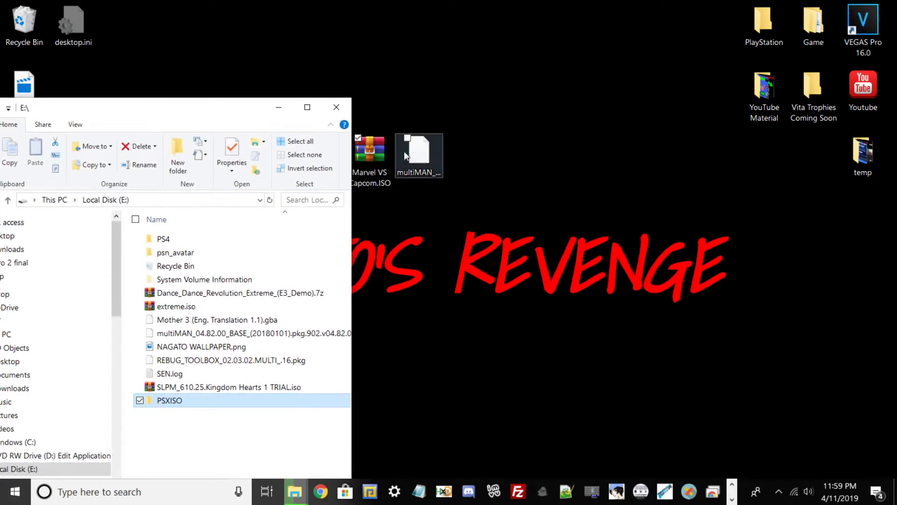
Copy the multiMAN package onto Local Disk (E:) and bring the copy progress back to the front
drag(404, 150, 203, 417)
click(296, 107)
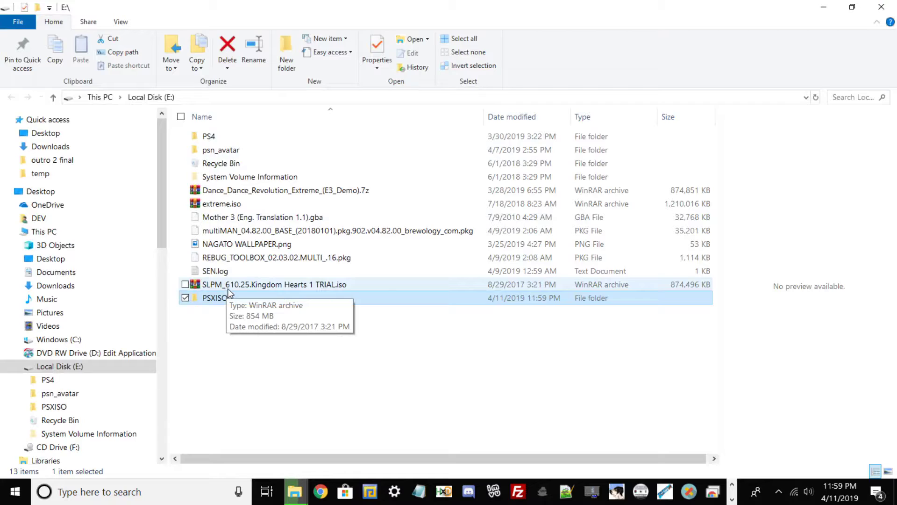
click(294, 492)
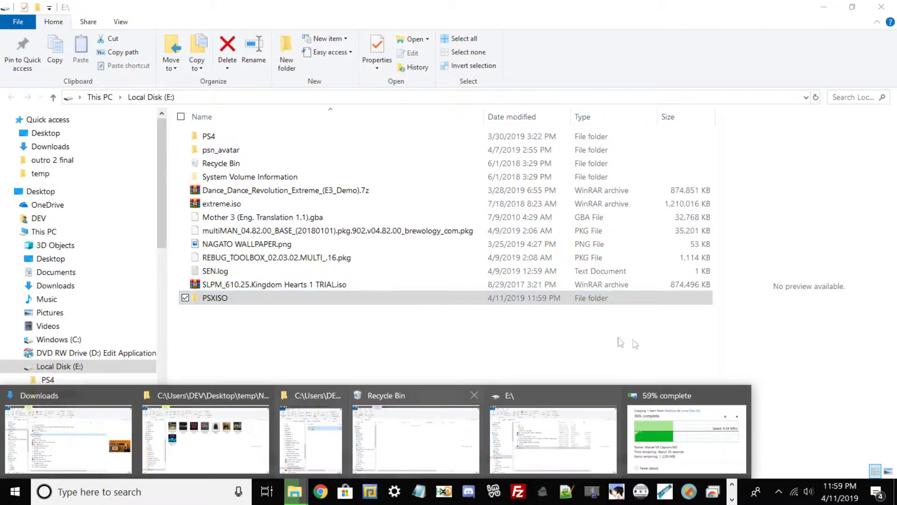
click(669, 427)
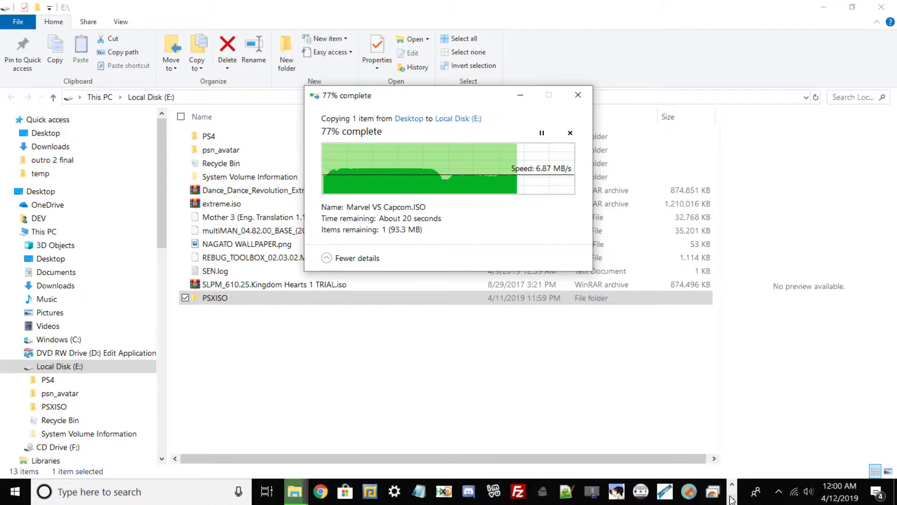
click(732, 499)
click(299, 490)
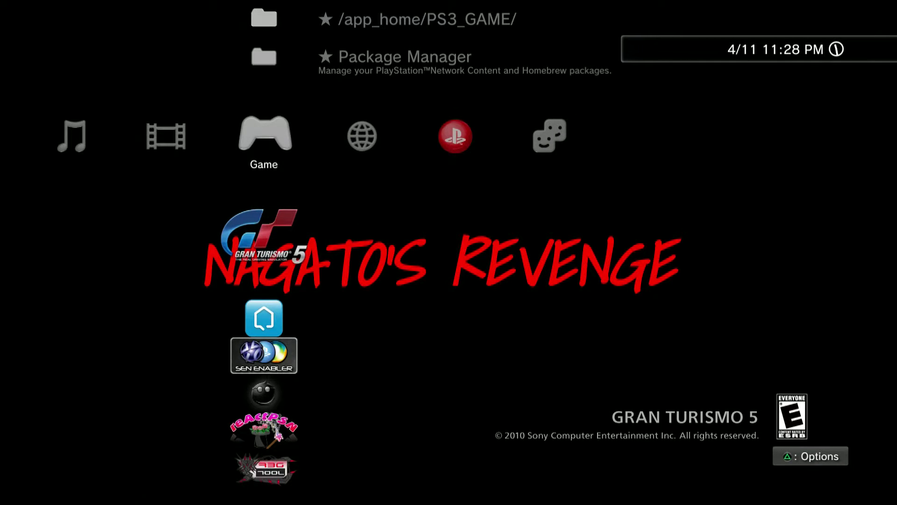
Browse Package Manager > Install Package Files > Standard to the multiMAN package, then move down to mmCM
key(Up)
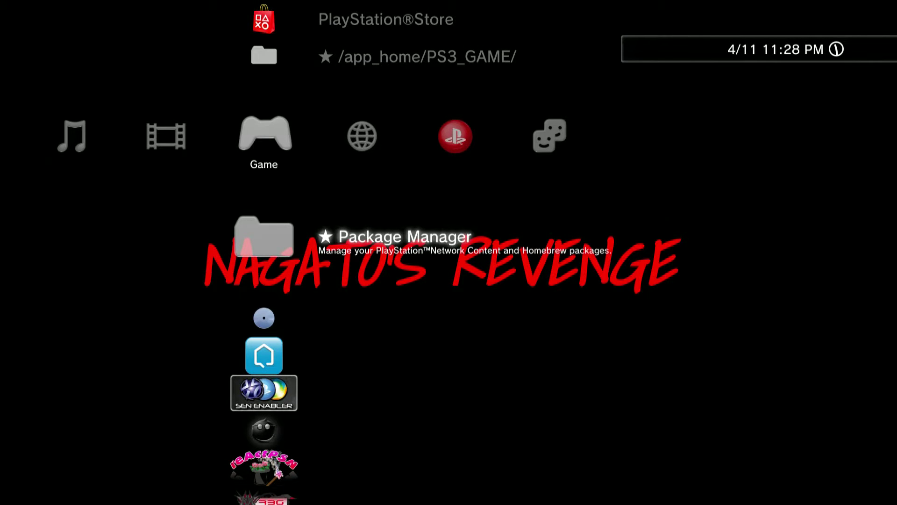
key(Return)
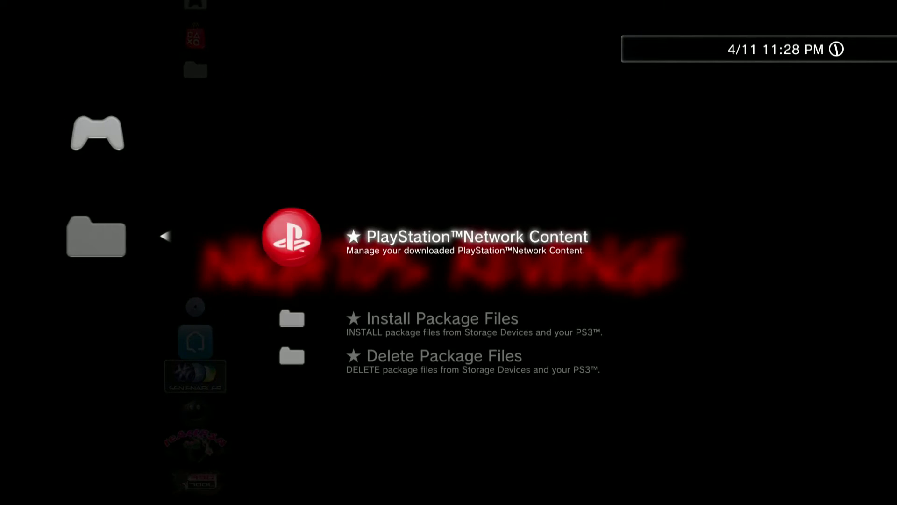
key(Down)
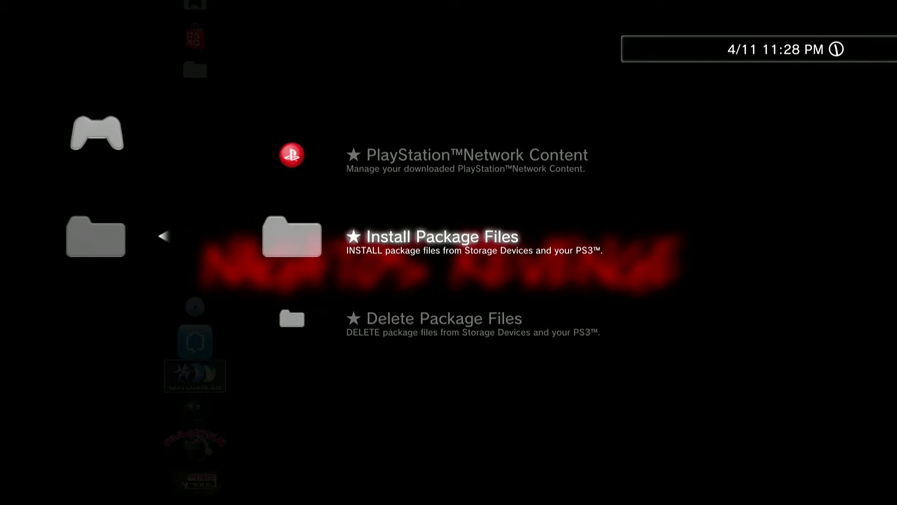
key(Return)
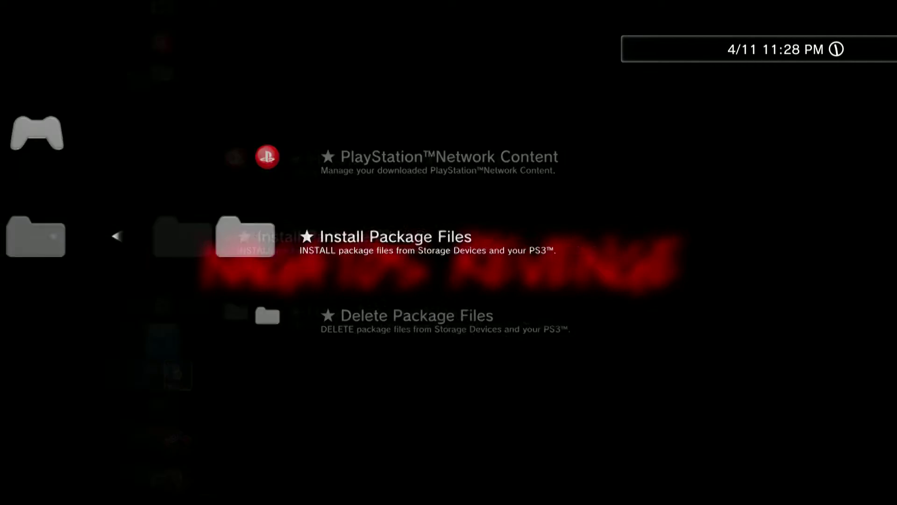
key(Down)
key(Down)
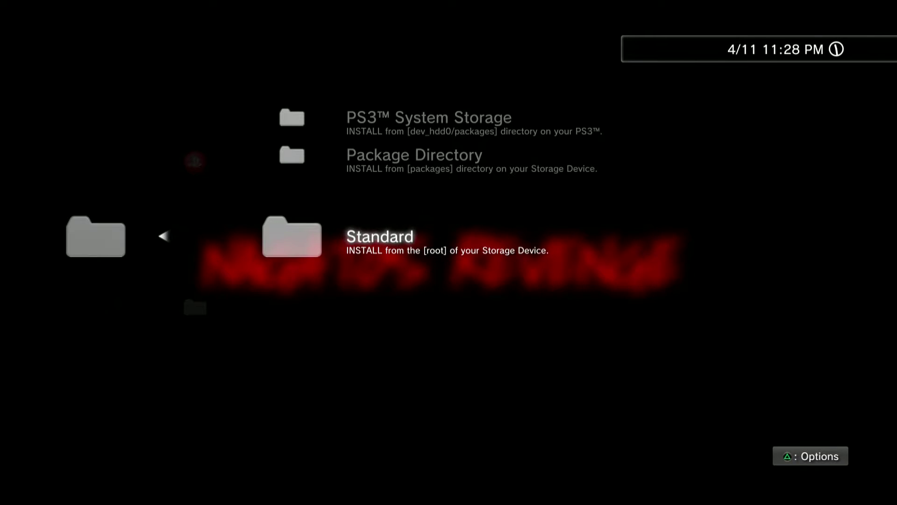
key(Return)
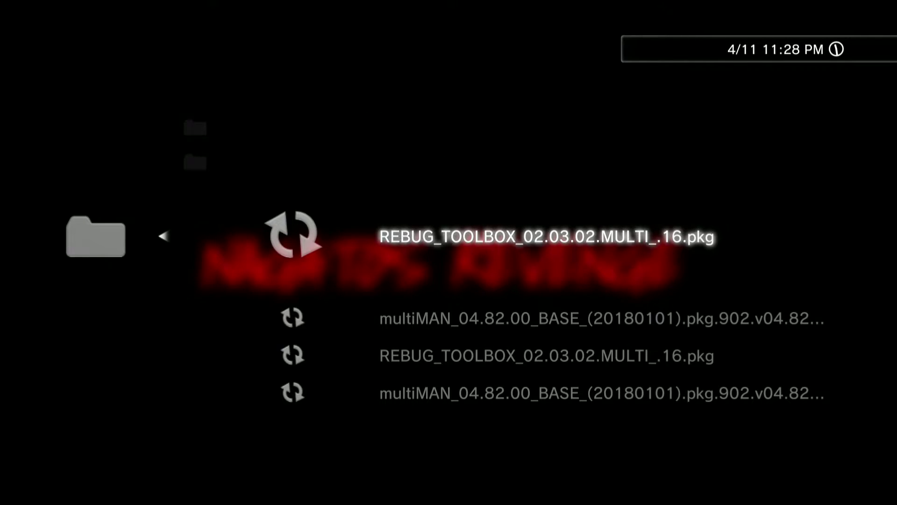
key(Down)
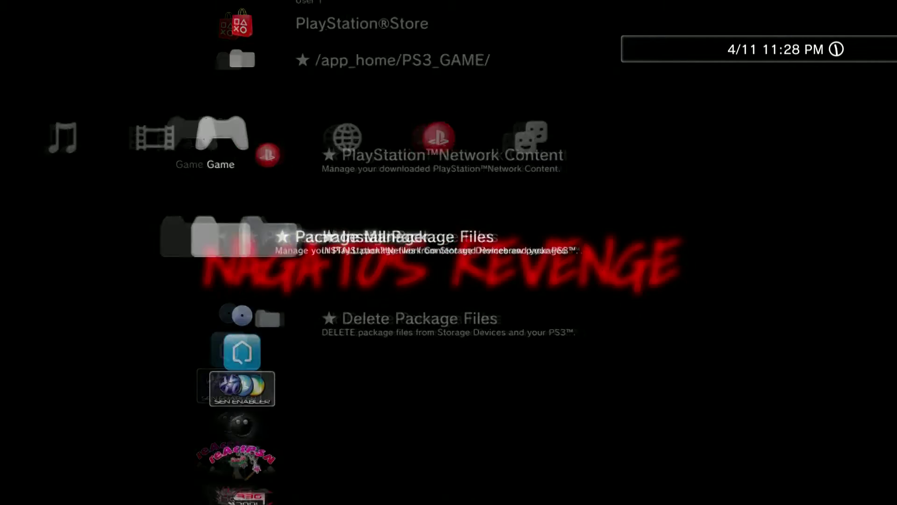
key(Down)
key(Down)
key(Down)
key(Down)
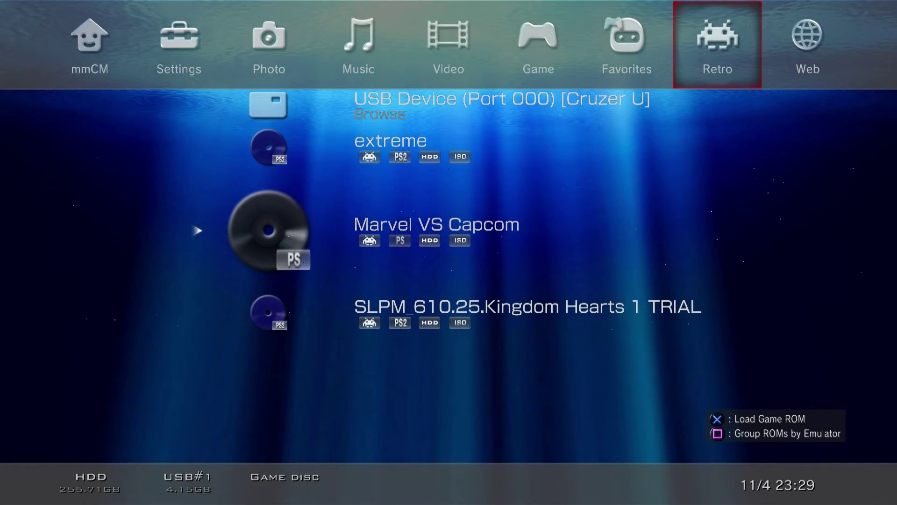
Launch File Manager / mmOS from mmCM, close the /dev_hdd0/PSXISO window and select PS3™ Root
key(Left)
key(Left)
key(Left)
key(Left)
key(Left)
key(Left)
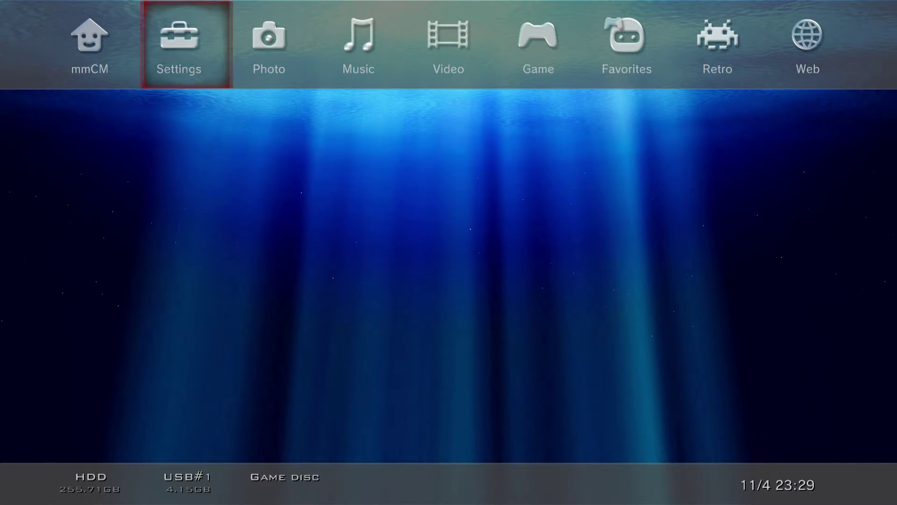
key(Left)
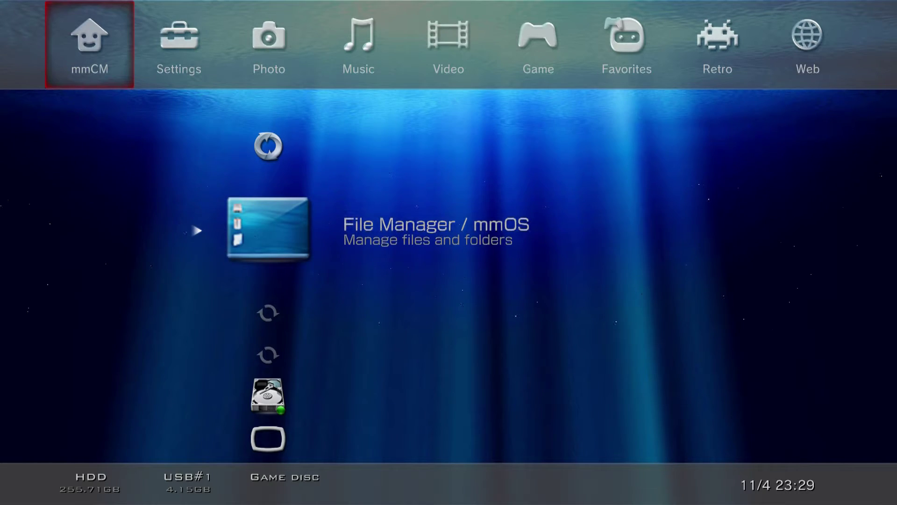
key(Return)
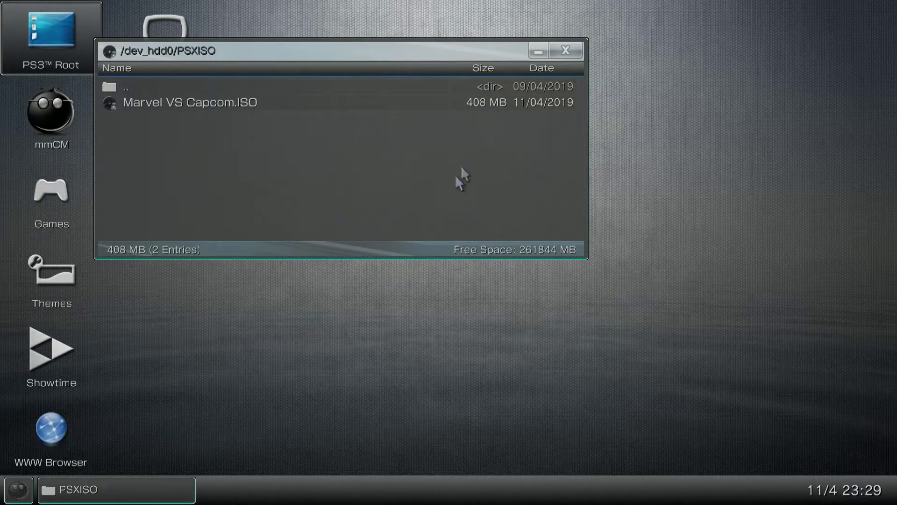
click(566, 50)
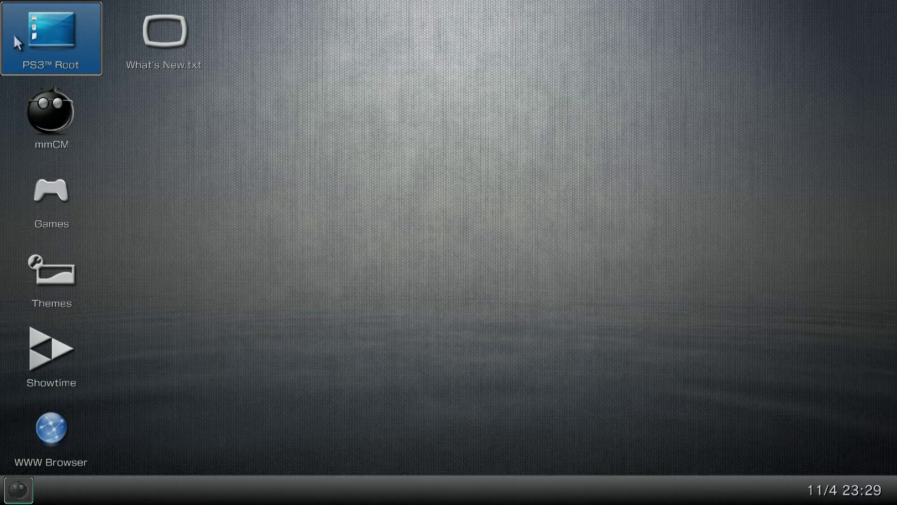
click(13, 35)
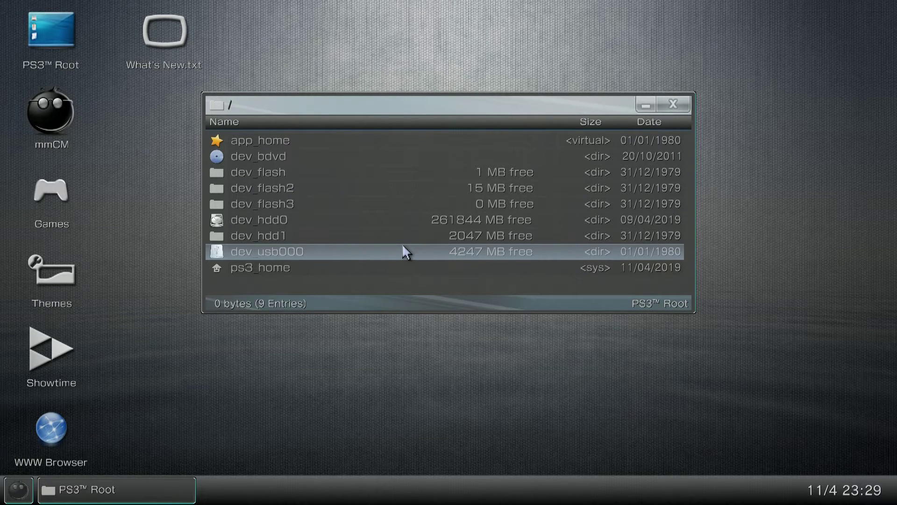
Open dev_usb000 and copy Marvel VS Capcom.ISO to the mmOS clipboard
double_click(404, 248)
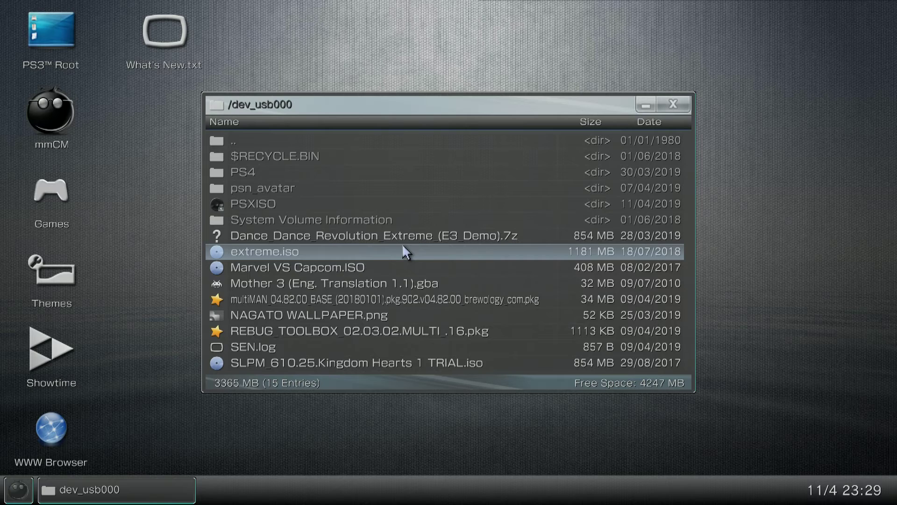
click(352, 268)
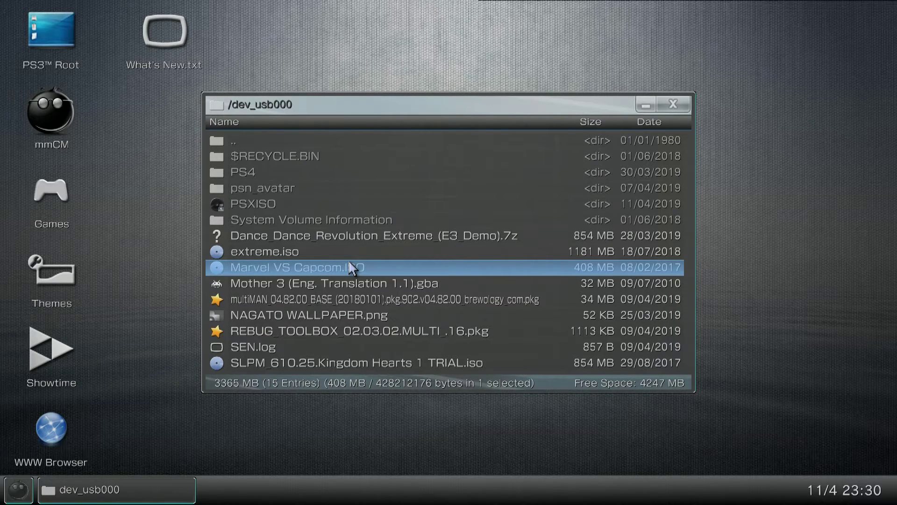
right_click(351, 269)
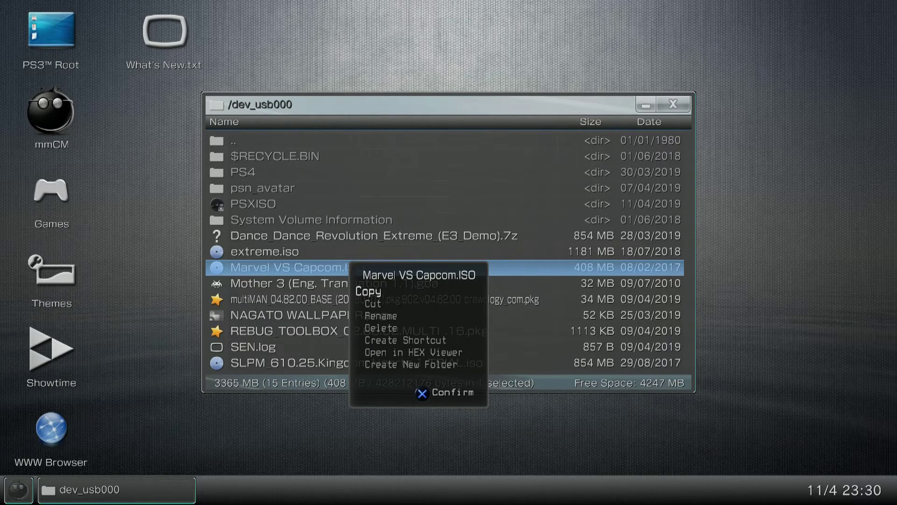
key(Return)
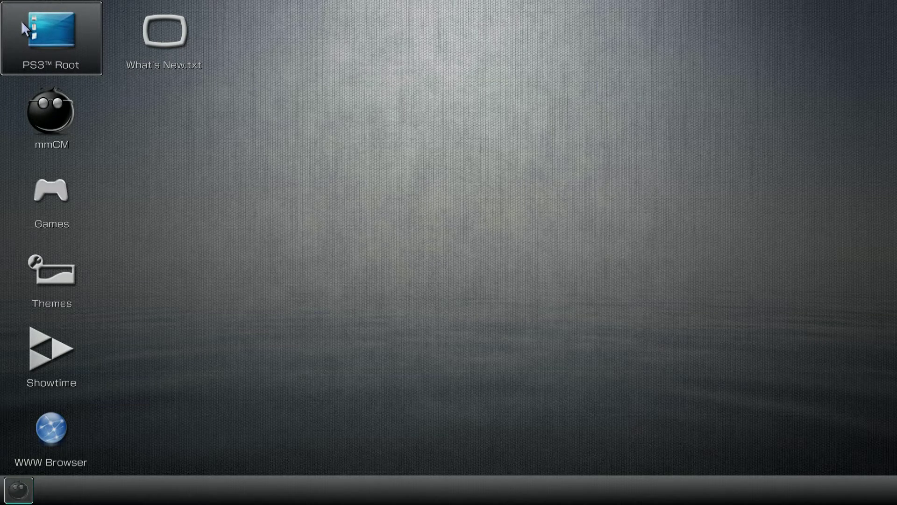
Go to PS3™ Root > dev_hdd0 > PSXISO, paste Marvel VS Capcom.ISO there and leave the file manager
double_click(22, 23)
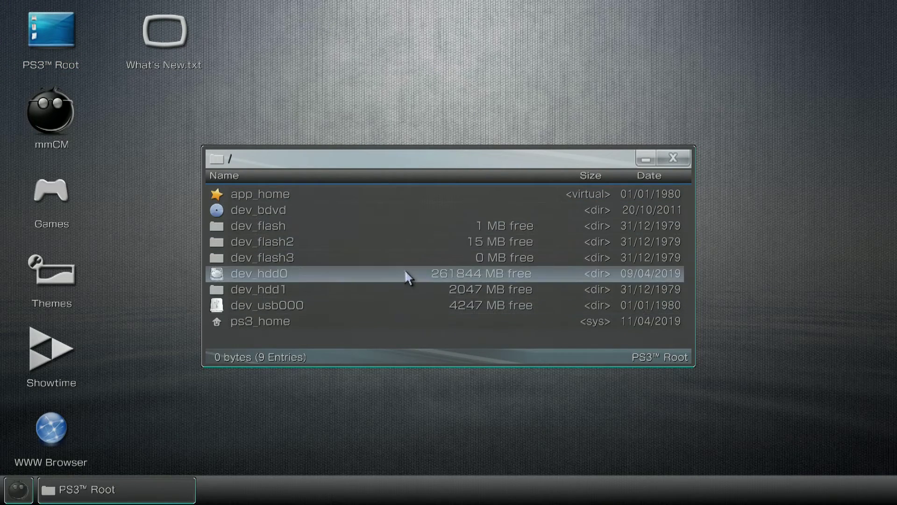
double_click(317, 275)
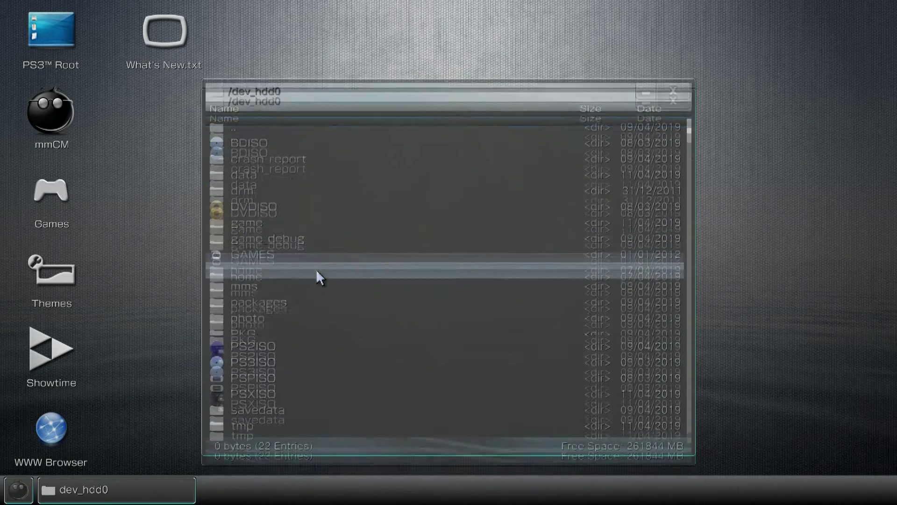
scroll(453, 245, down, 1)
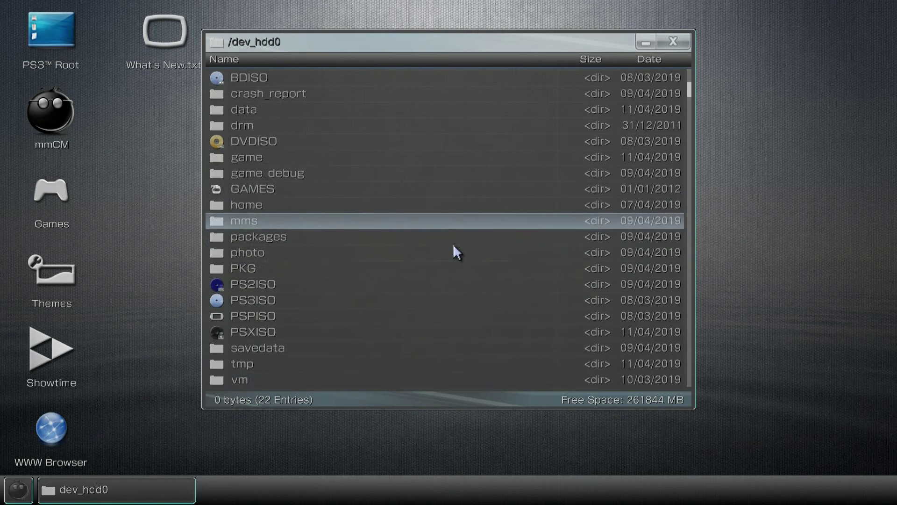
scroll(454, 245, down, 3)
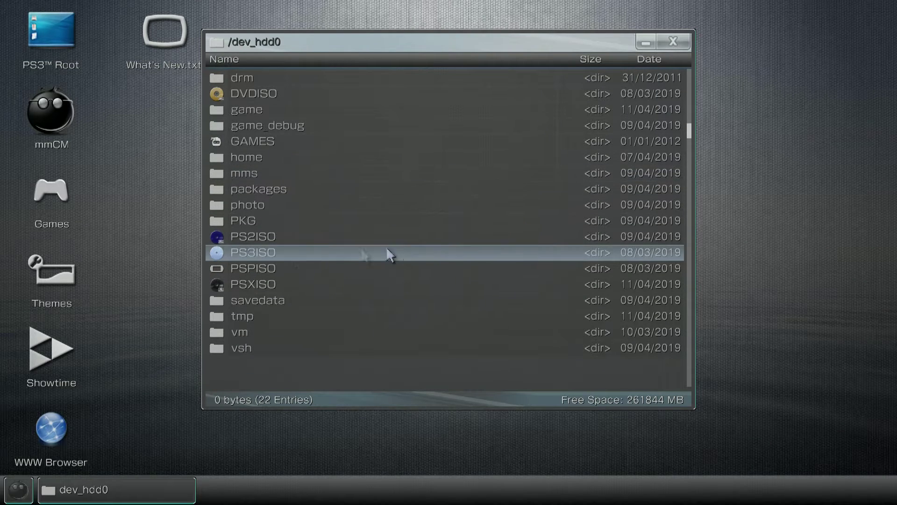
double_click(231, 285)
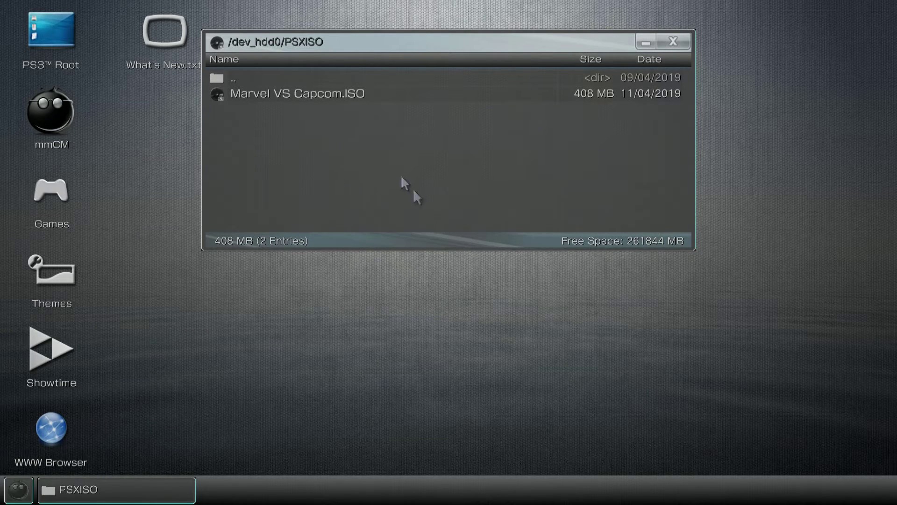
right_click(462, 147)
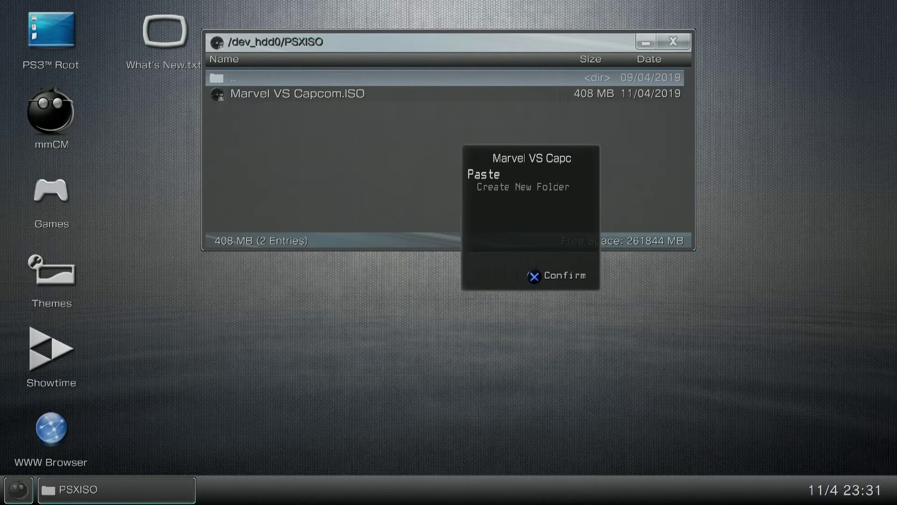
key(Return)
key(Return)
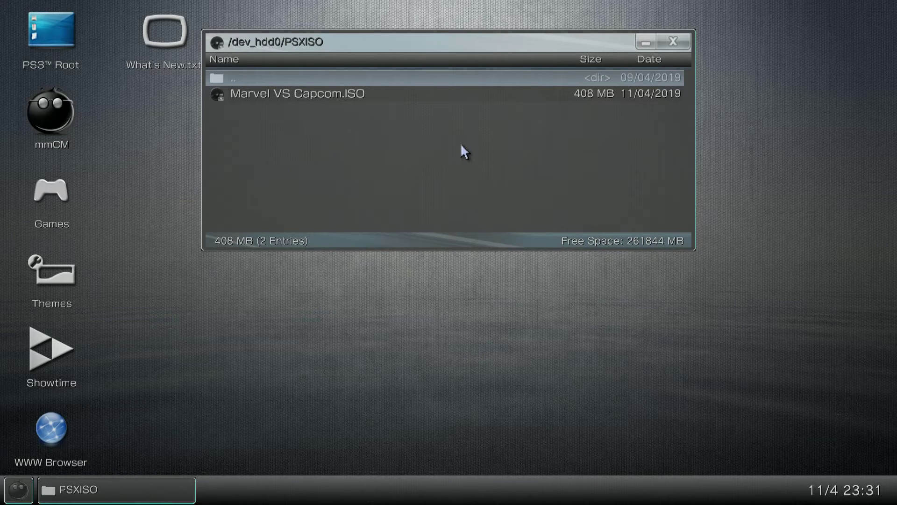
key(Escape)
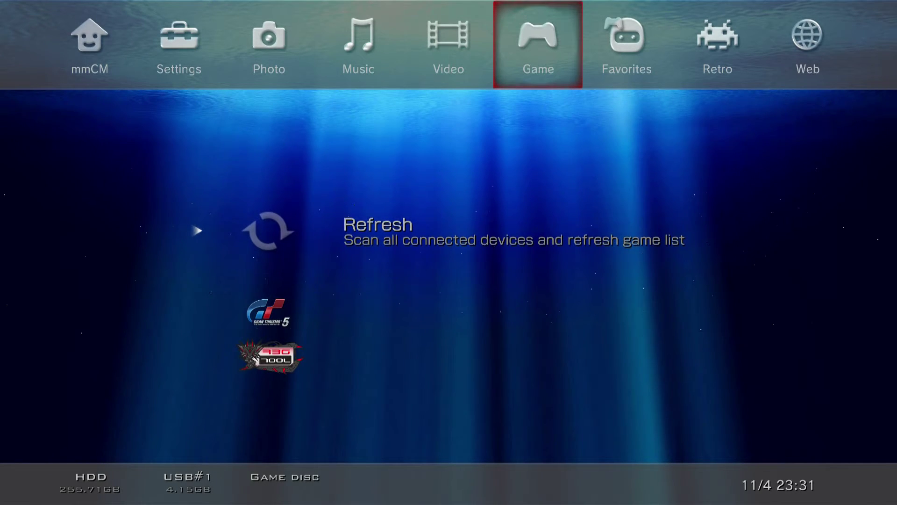
Run Refresh, then switch to the Retro column and move down to Marvel VS Capcom
key(Return)
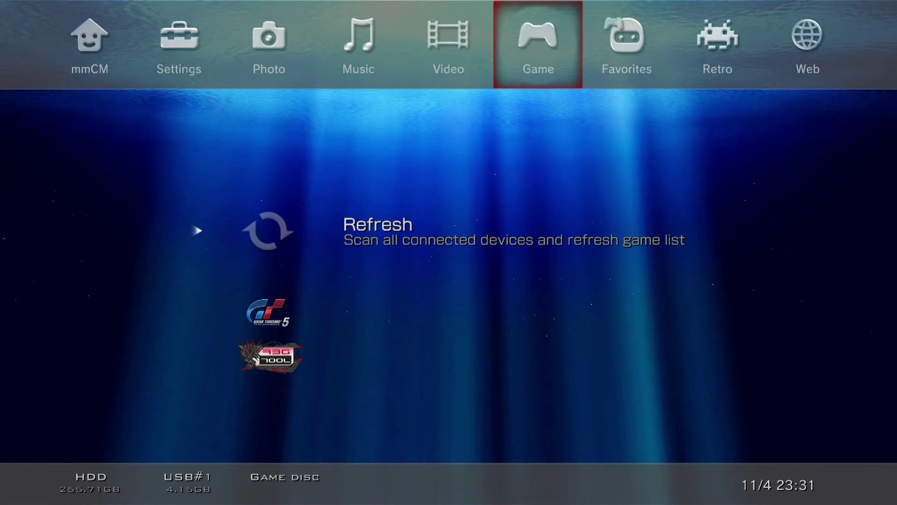
key(Right)
key(Right)
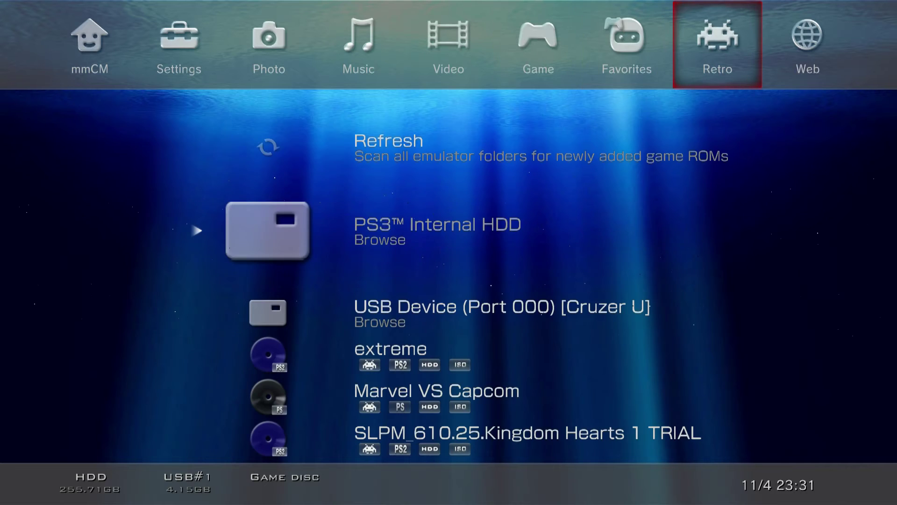
key(Down)
key(Down)
key(Down)
key(Down)
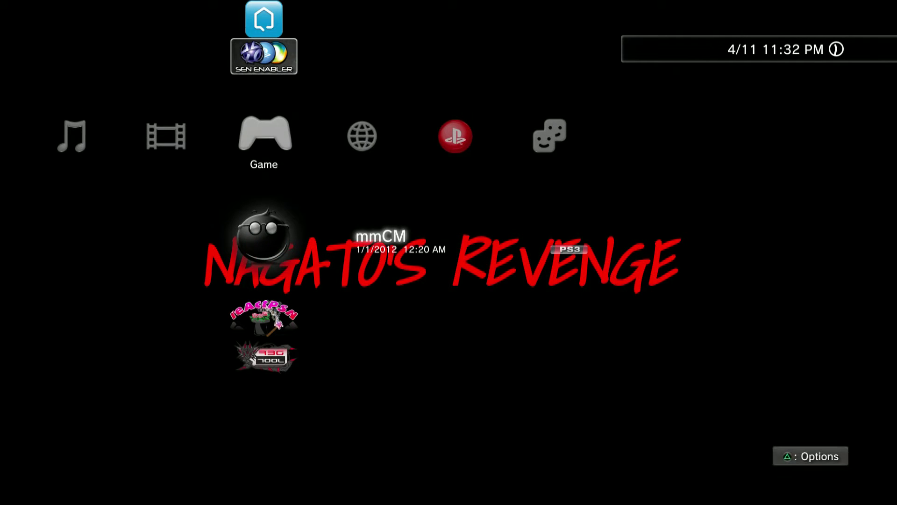
Highlight the PlayStation Format Disc entry in the XMB Game column
key(Up)
key(Up)
key(Up)
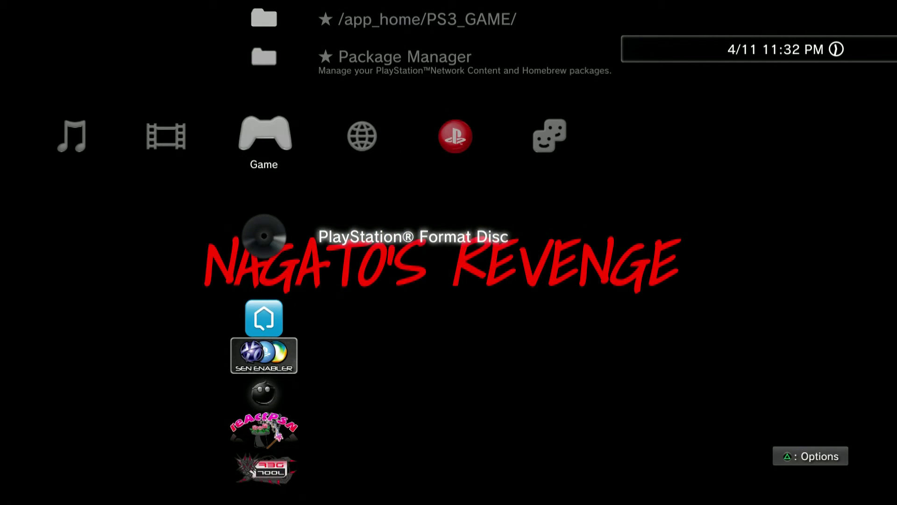
key(Down)
key(Up)
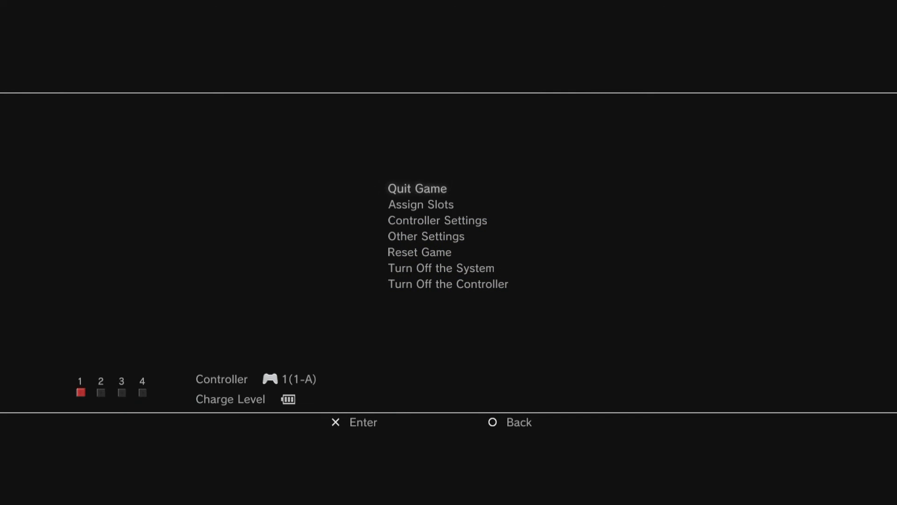
Check the controller settings, leaving the controller in digital mode rather than analog
key(Down)
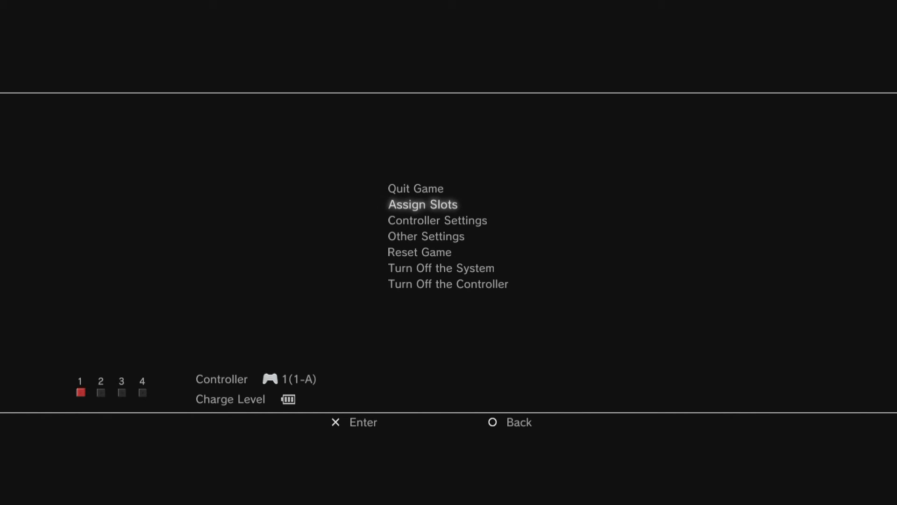
key(Down)
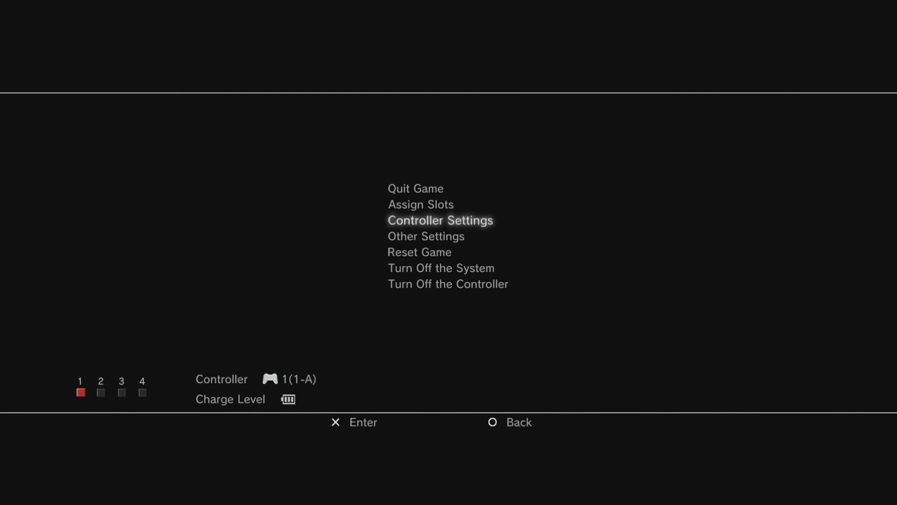
key(Return)
key(Down)
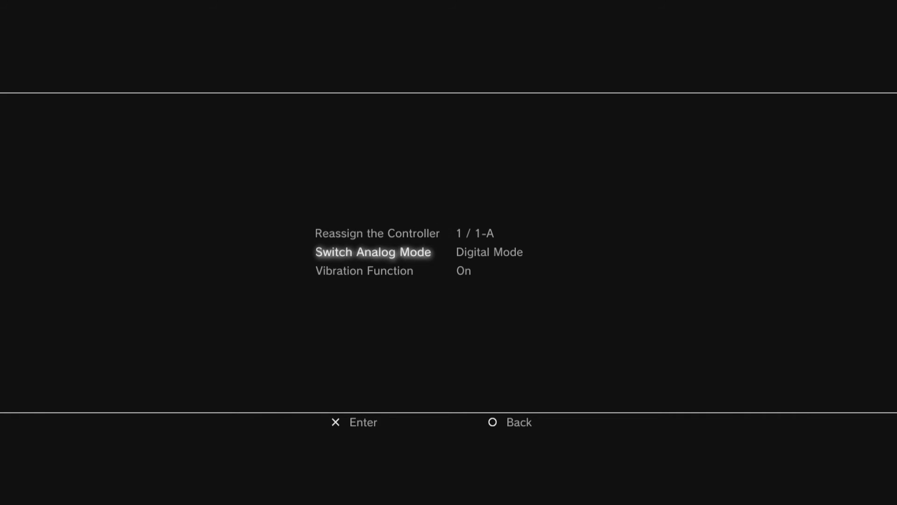
key(Return)
key(Down)
key(Up)
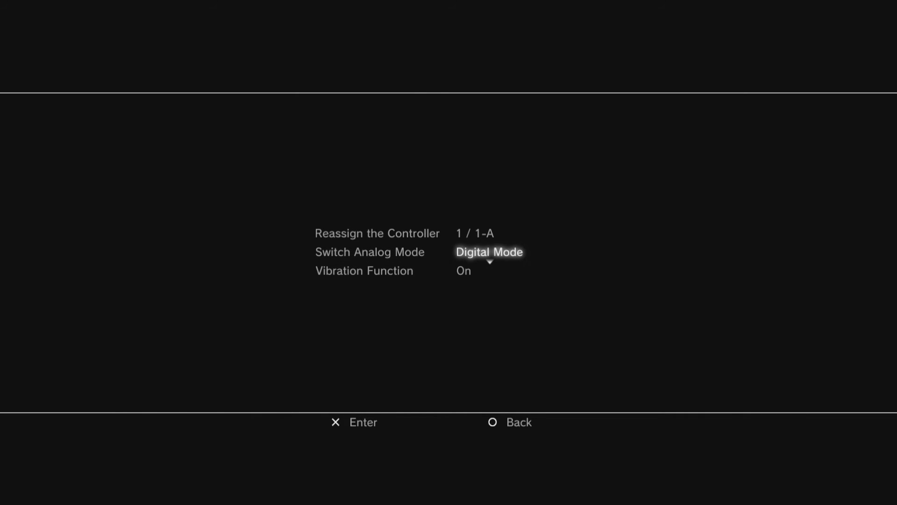
key(Escape)
key(Up)
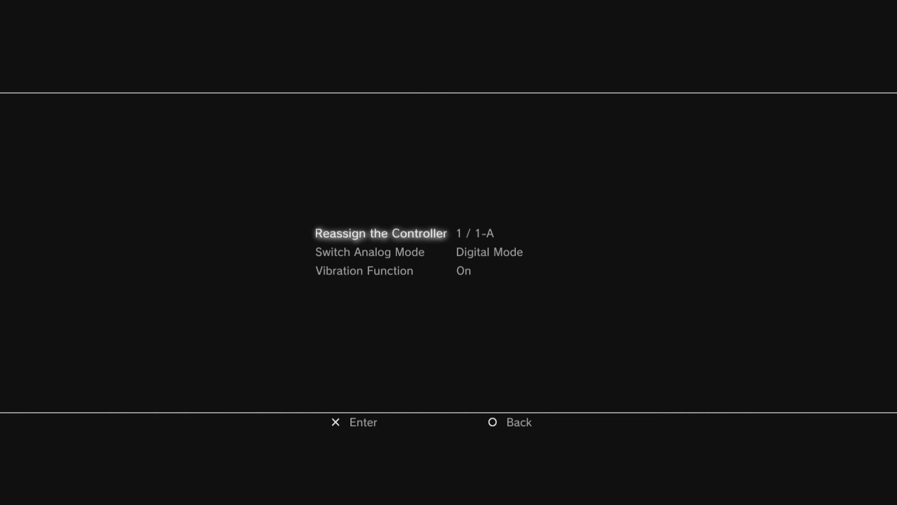
key(Escape)
Set Screen Mode to Full Screen with Smoothing turned On, back in the main system menu
key(Down)
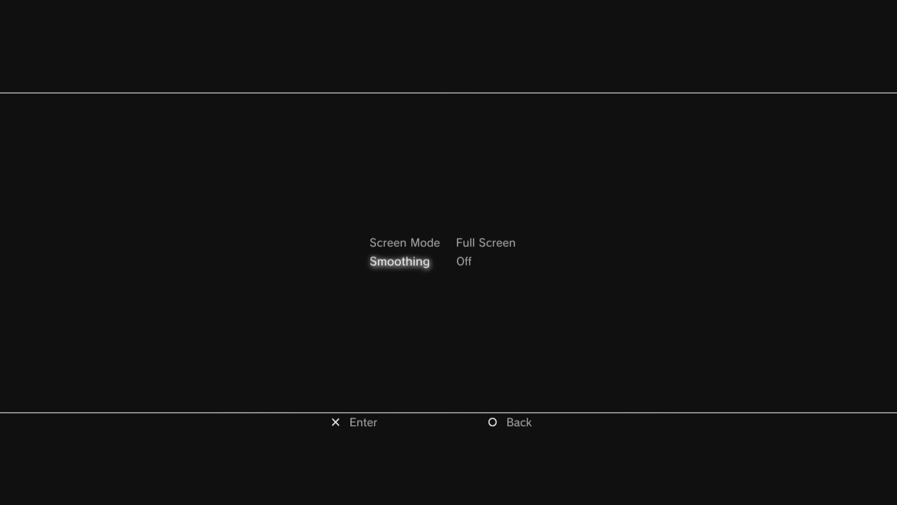
key(Return)
key(Down)
key(Return)
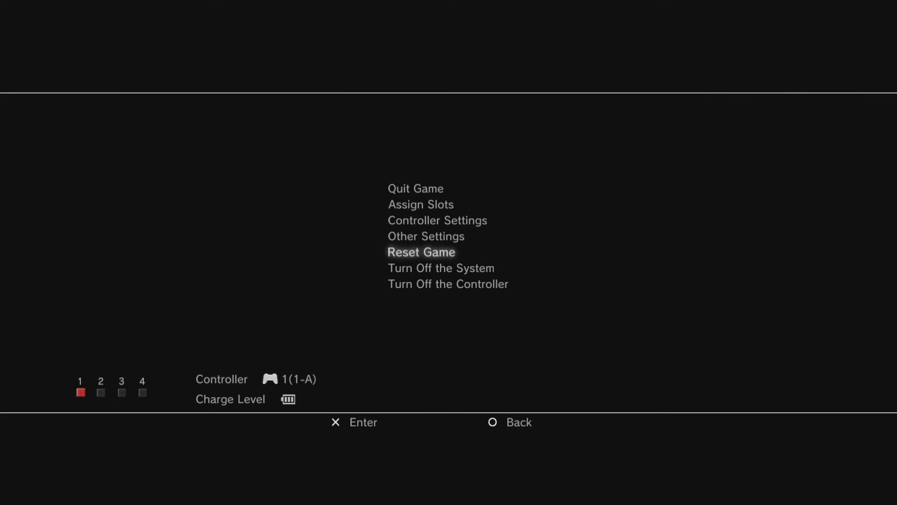
key(Down)
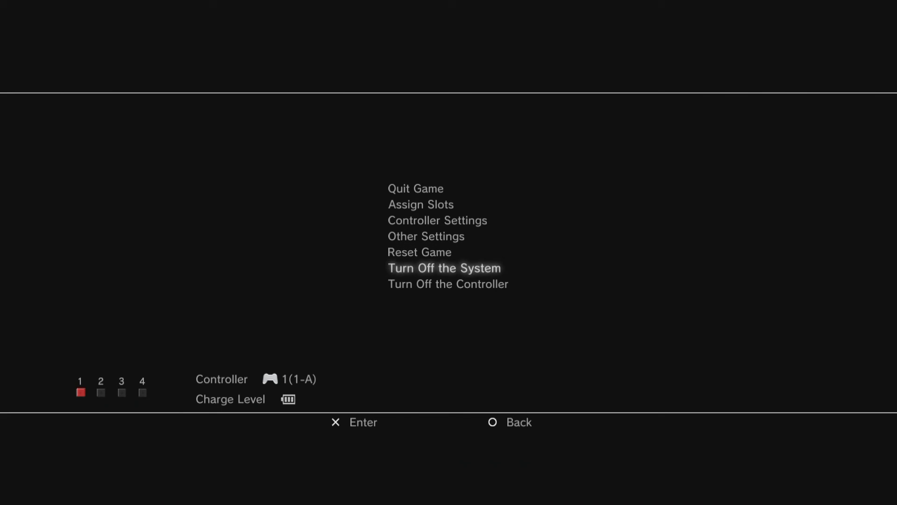
key(Down)
Resume Marvel vs Capcom and start a battle from the title screen
key(Escape)
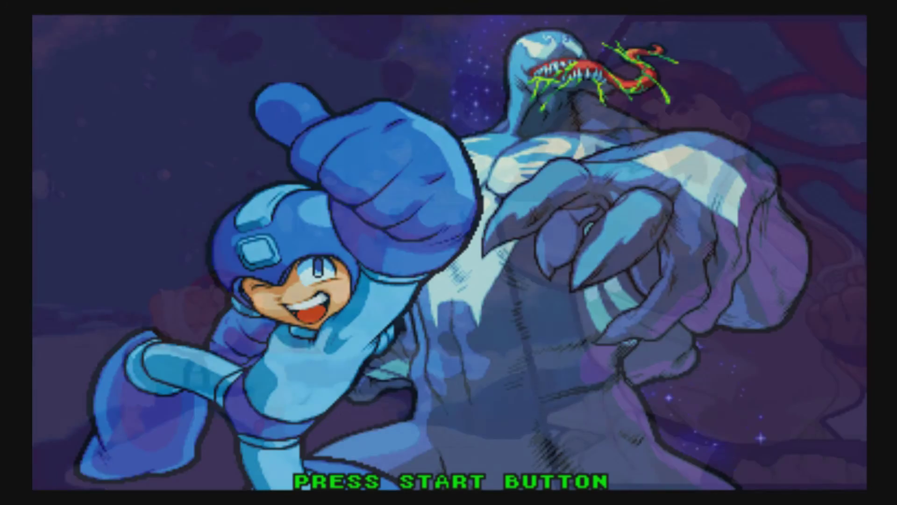
key(Return)
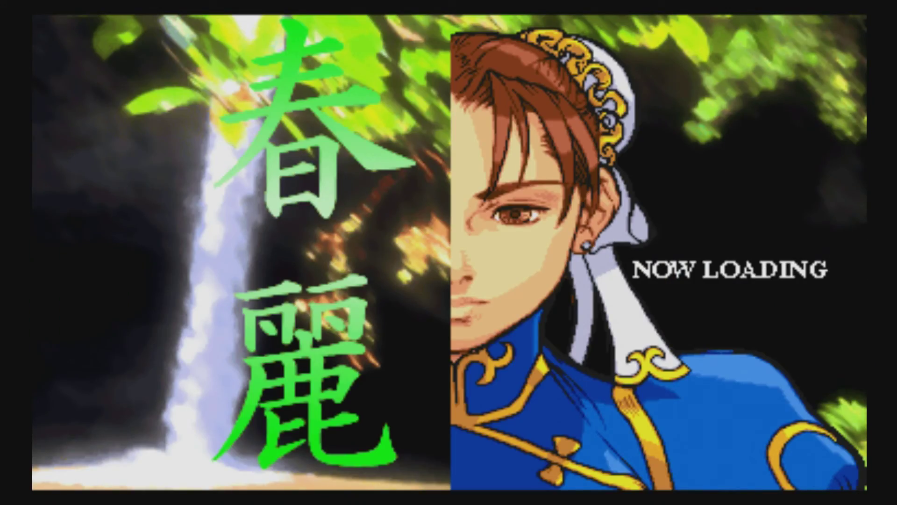
key(Escape)
key(Escape)
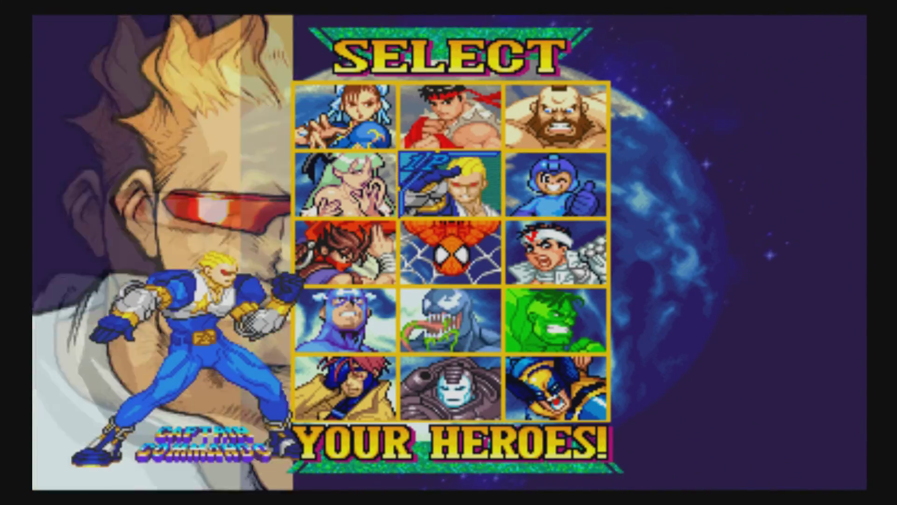
Pick Ryu in Partner Heroes mode with Captain Commando as his partner
key(Up)
key(Return)
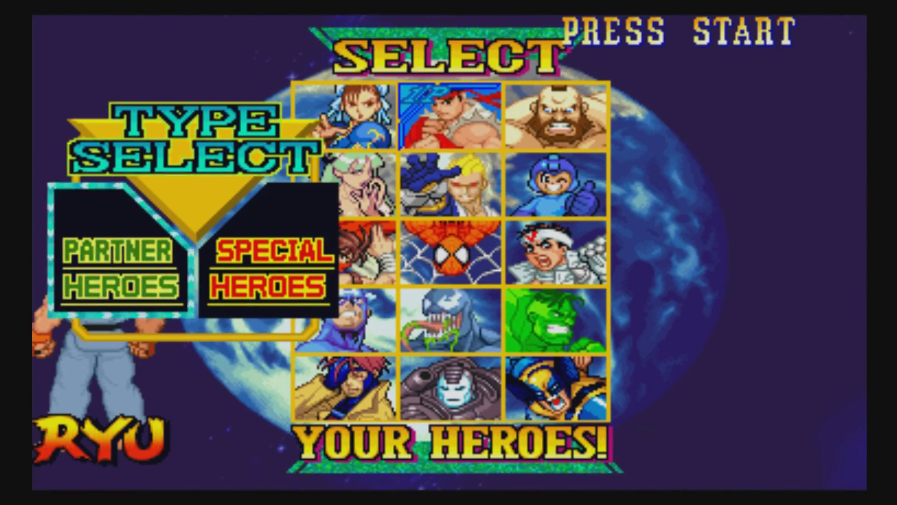
key(Return)
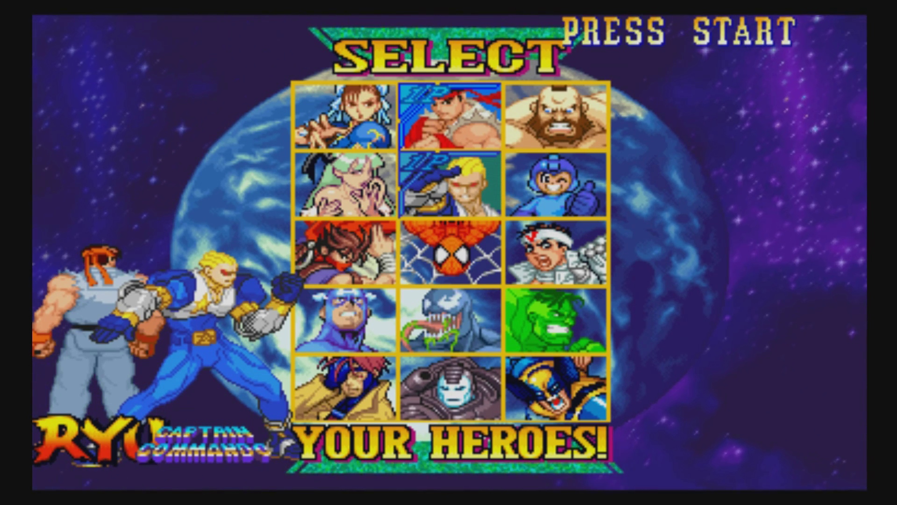
key(Return)
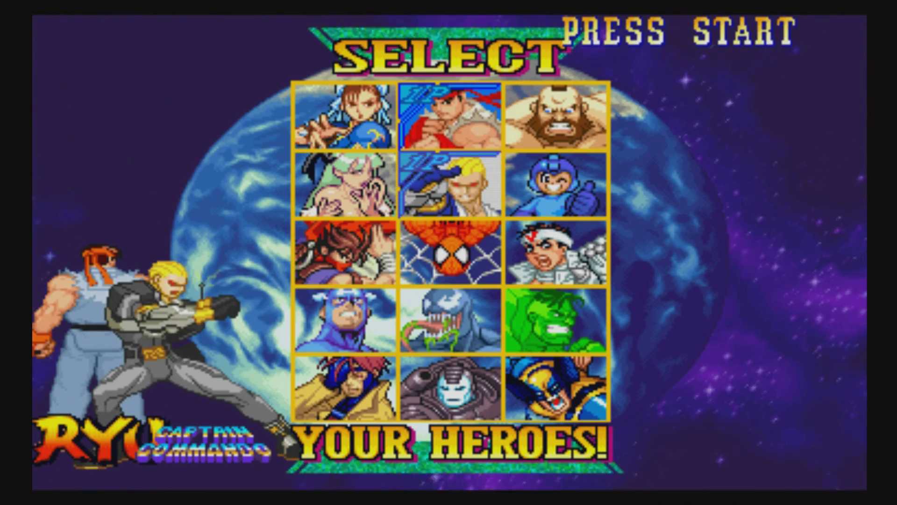